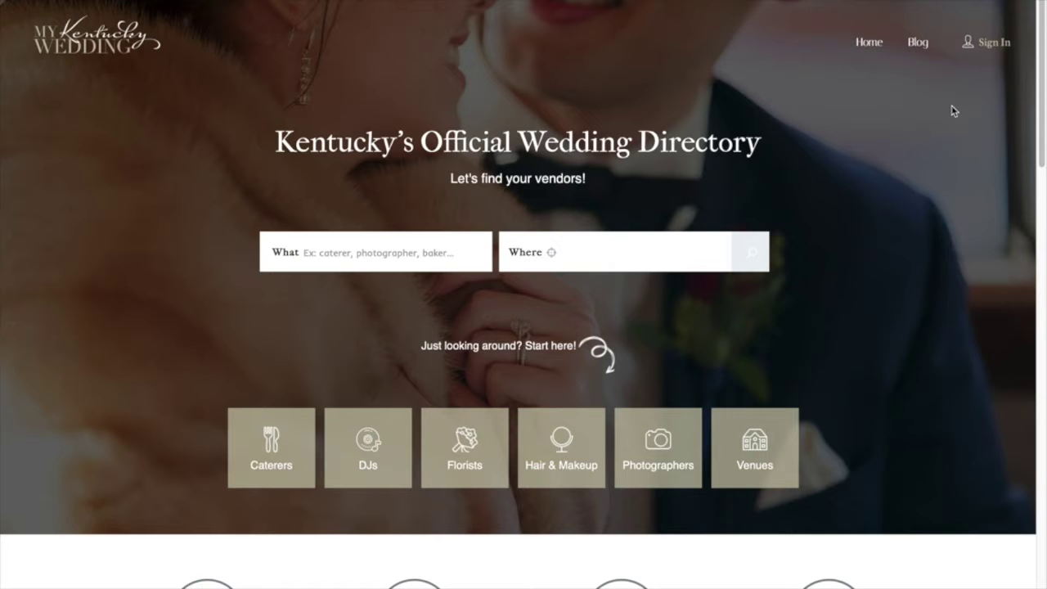
Bring up the Sign In dialog from the home page's top navigation
click(997, 43)
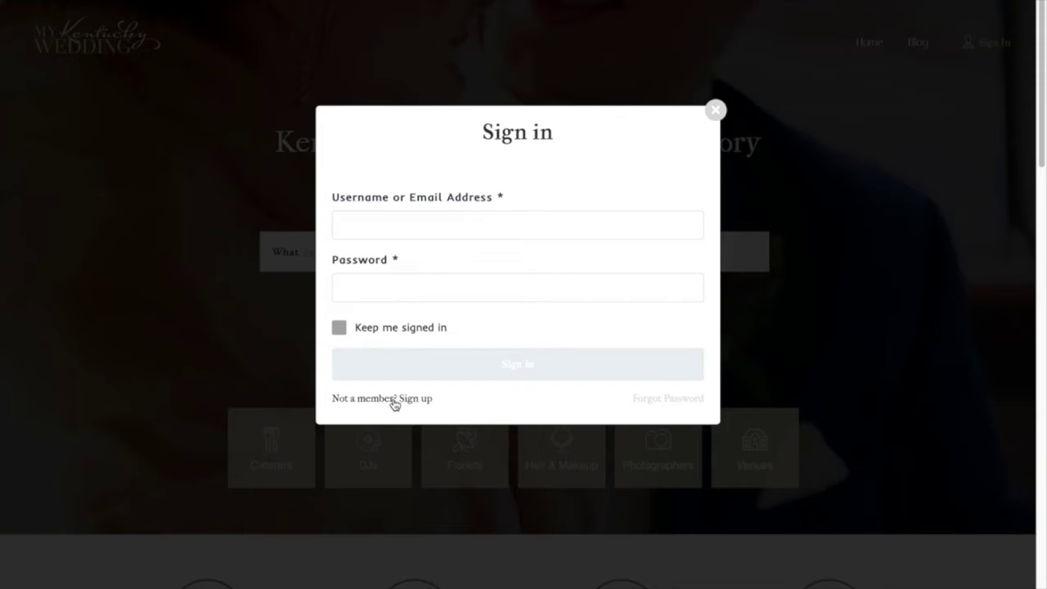
Register the account 'Fancy Bed and Breakfast' with an email and password, declining Safari's password save
click(415, 399)
click(417, 224)
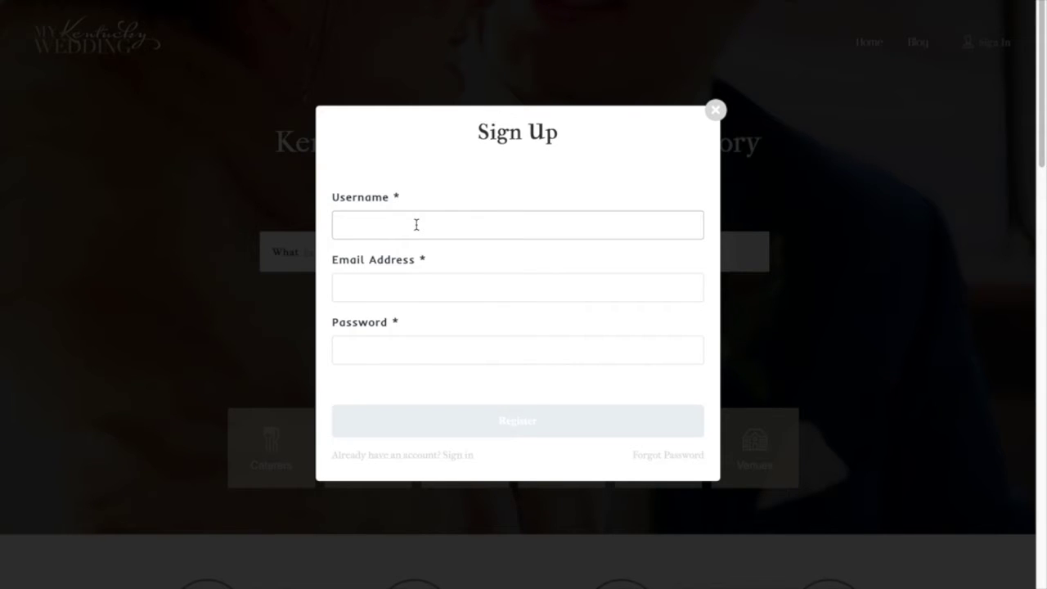
text(Fancy Bed and Breakfast)
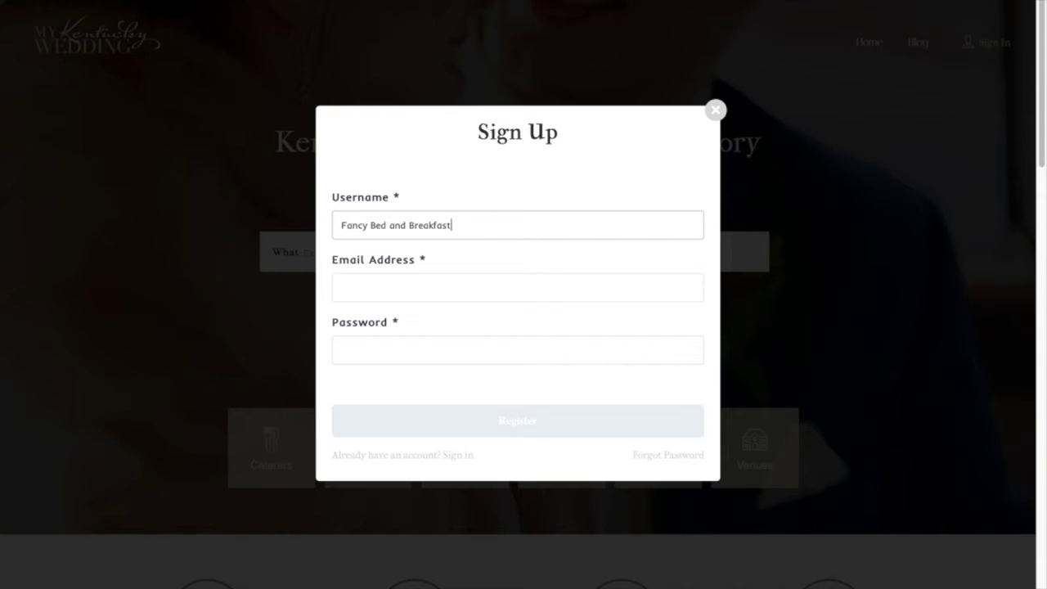
key(Tab)
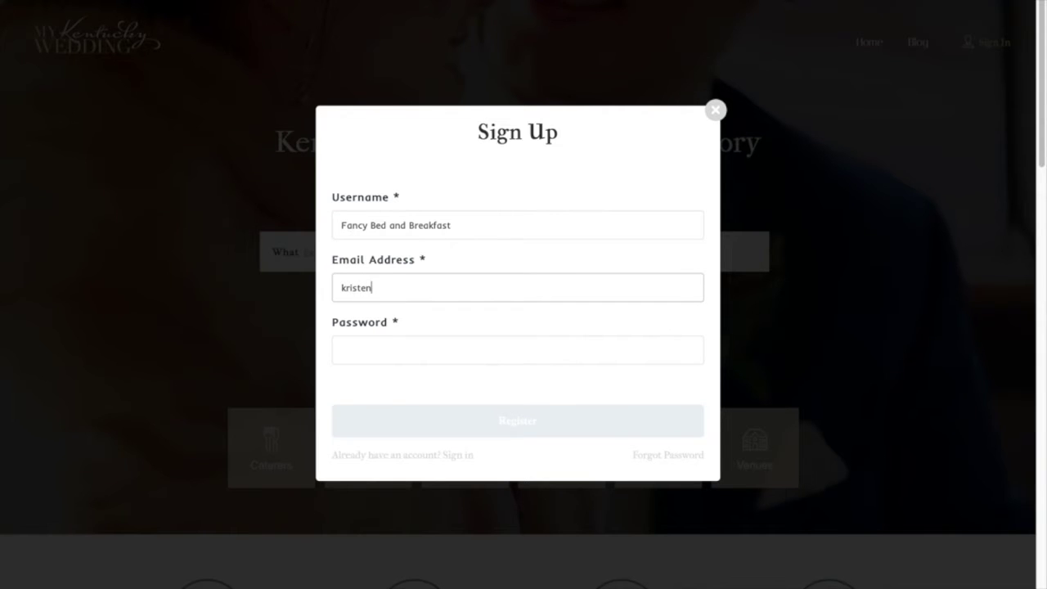
key(Tab)
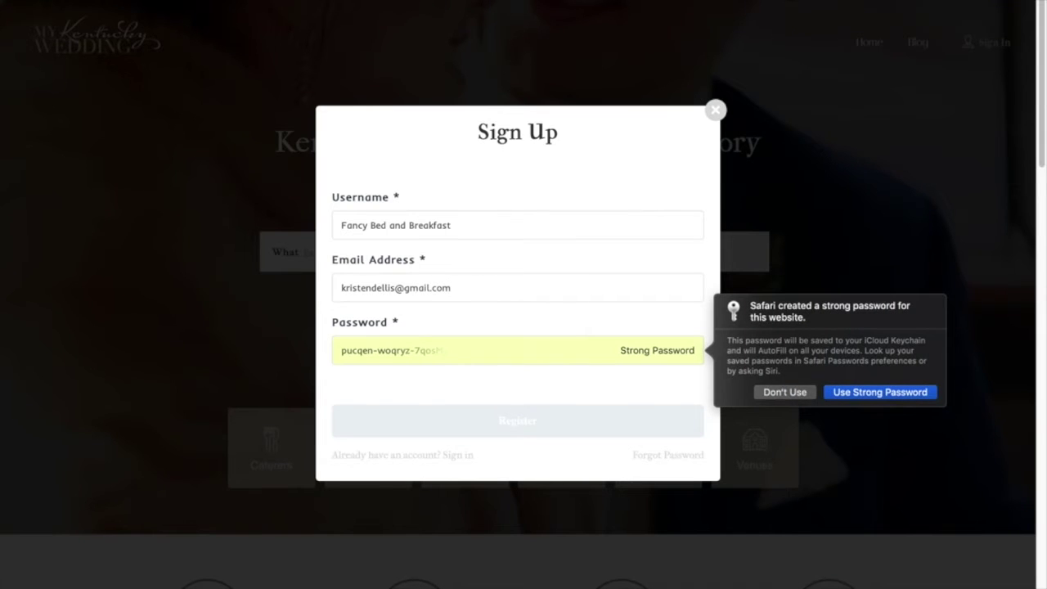
click(477, 425)
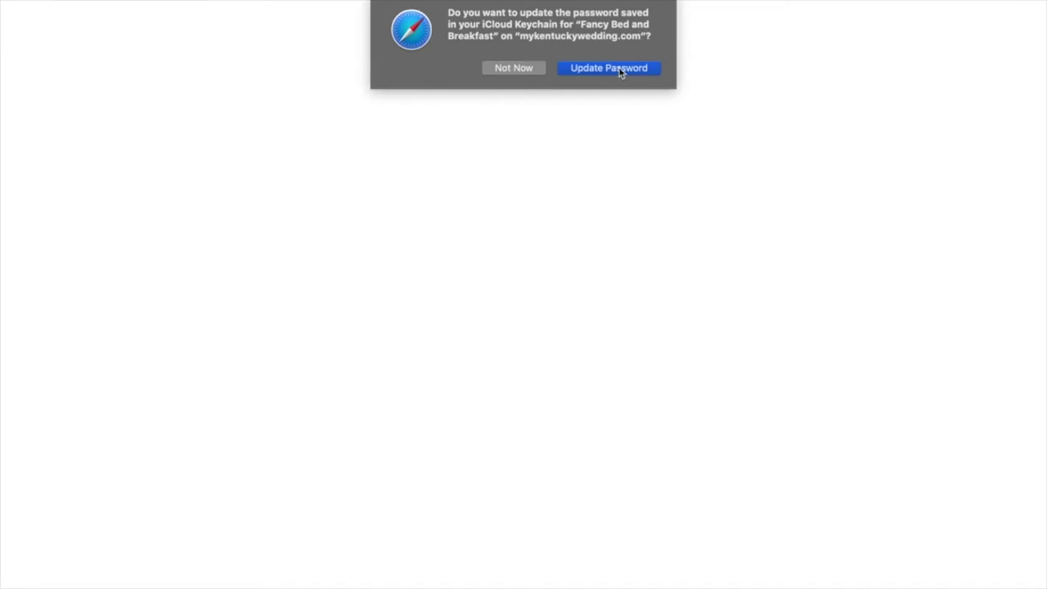
click(523, 71)
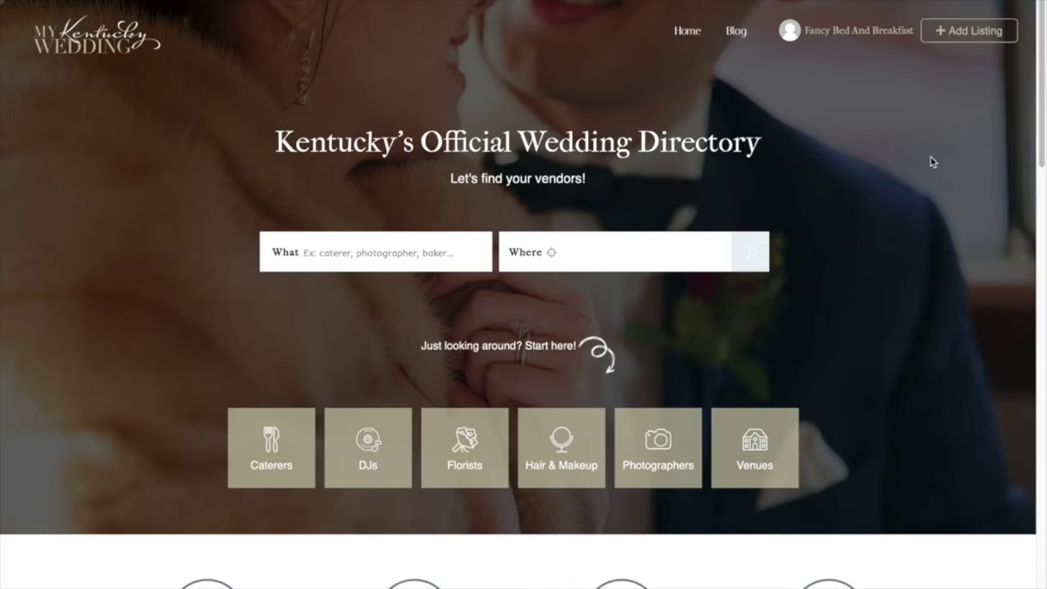
Start a new listing via + Add Listing and reach the Free Listing submission form
click(857, 31)
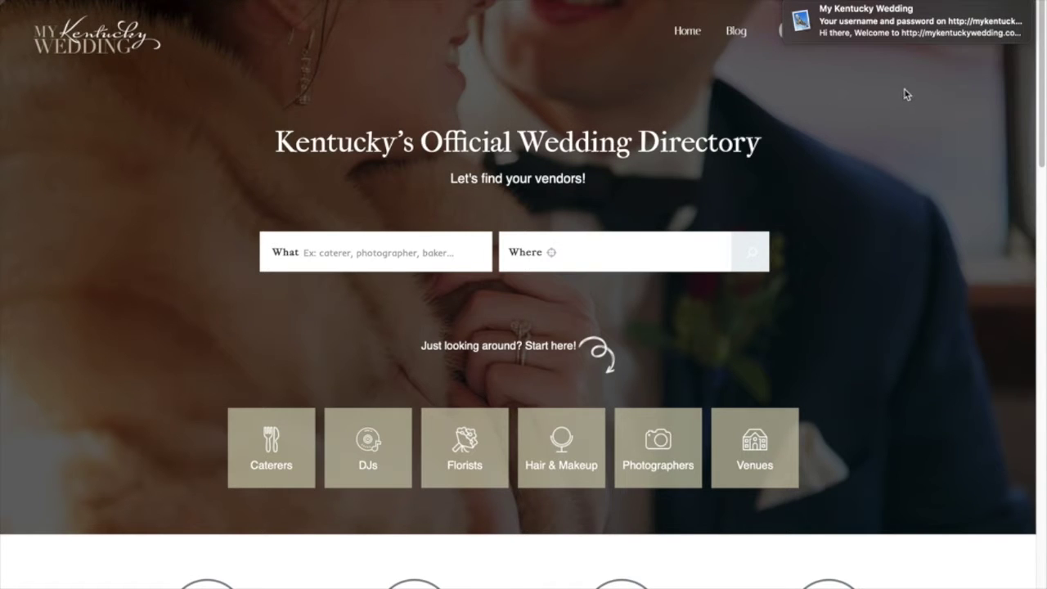
click(866, 31)
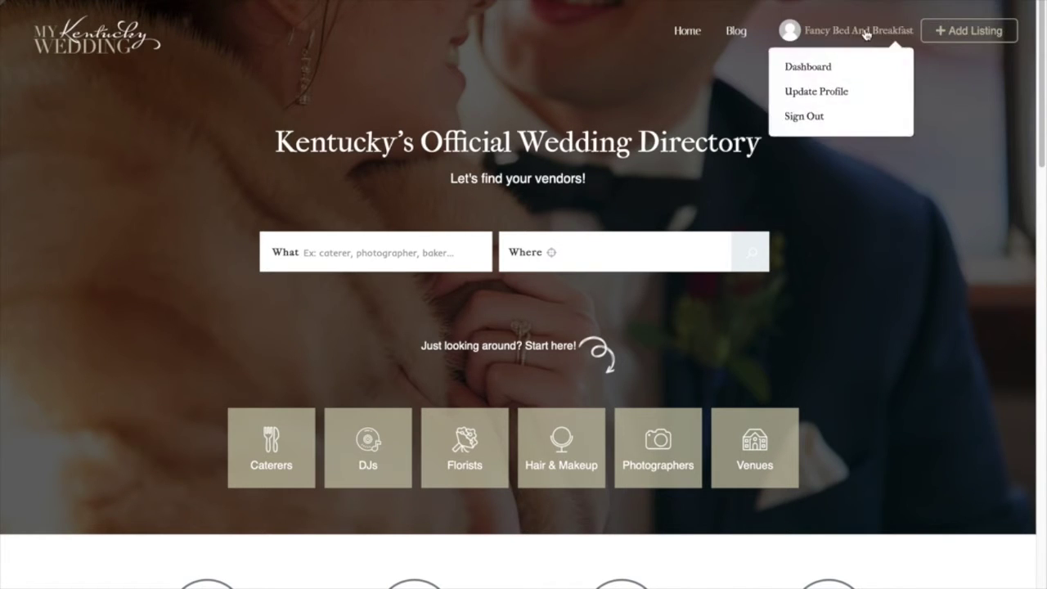
click(985, 39)
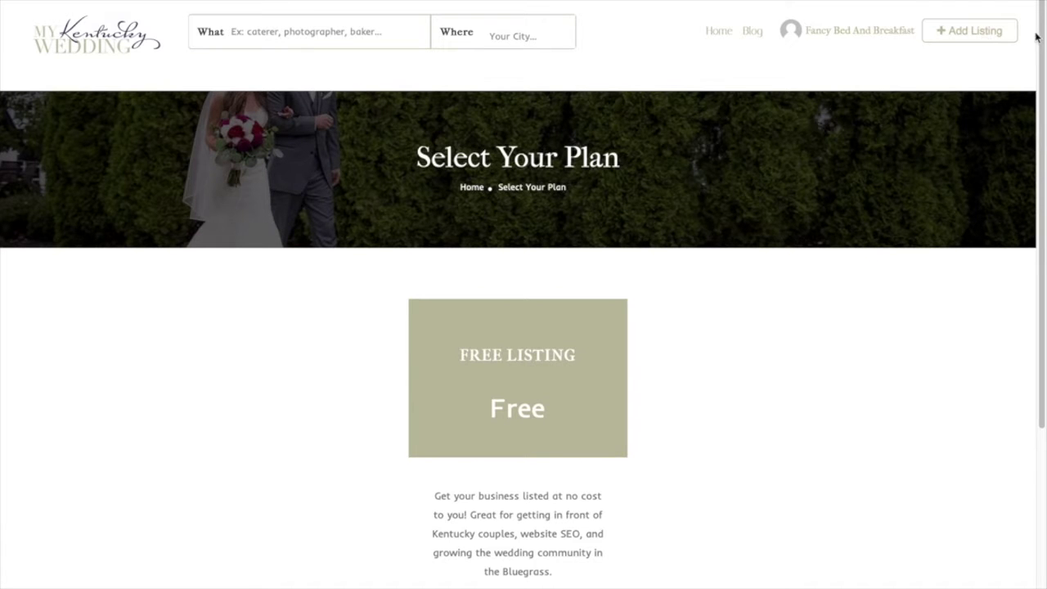
drag(1042, 36, 1043, 154)
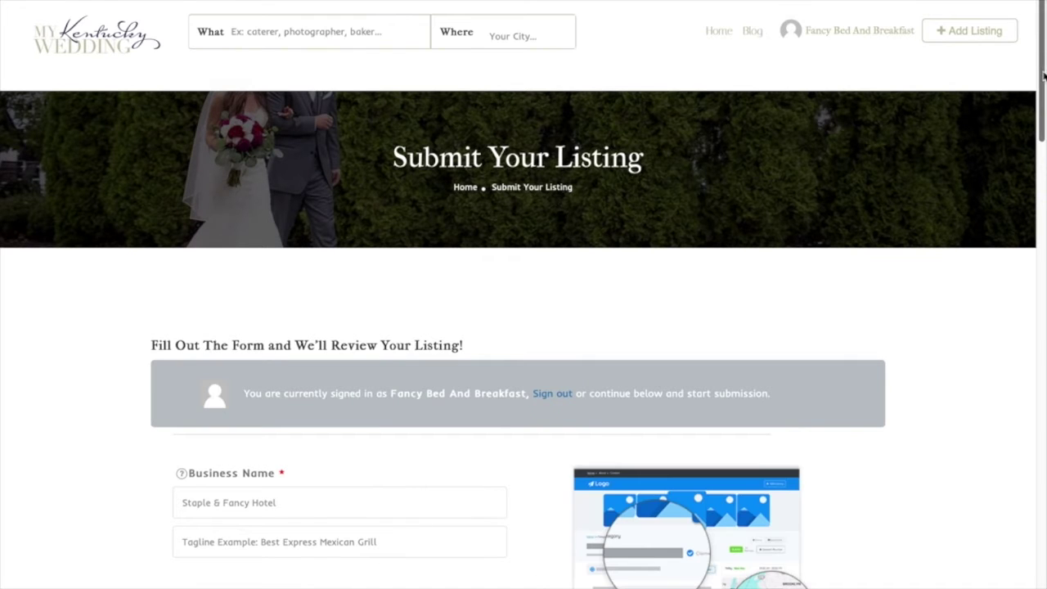
Enter business name 'Fancy Bed and Breakfast' and tagline 'Intimate Wedding and Elopements'
drag(1044, 51, 1044, 130)
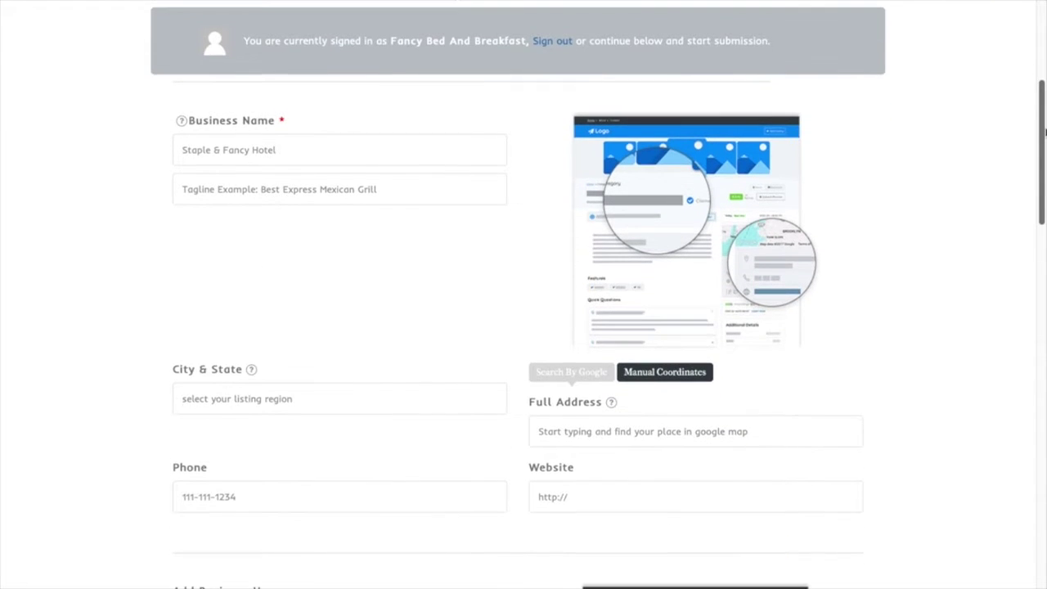
click(365, 155)
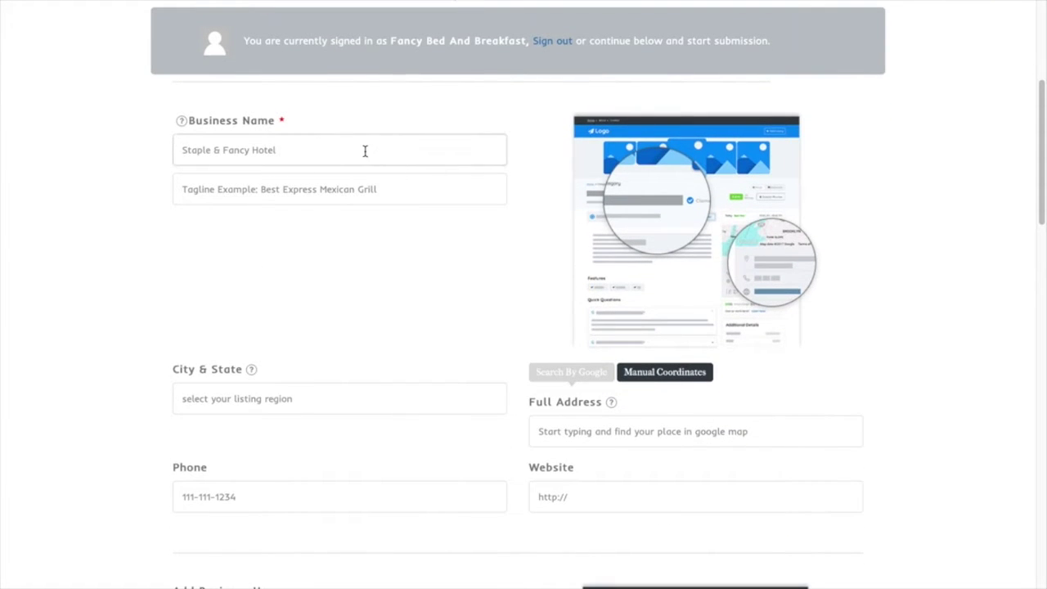
text(Fancy Bed and Breakfast)
key(Tab)
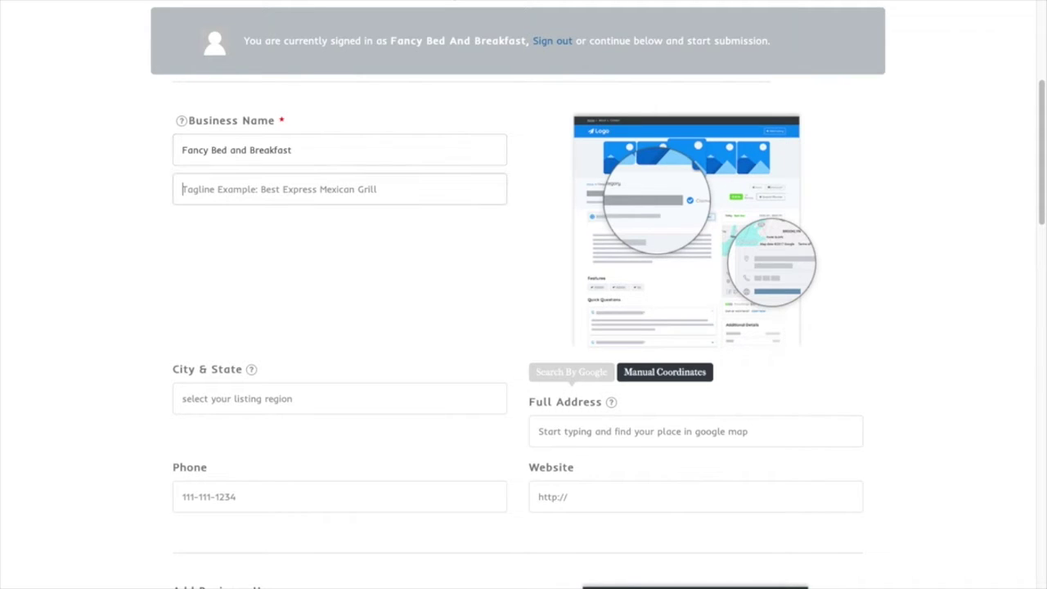
text(Ini)
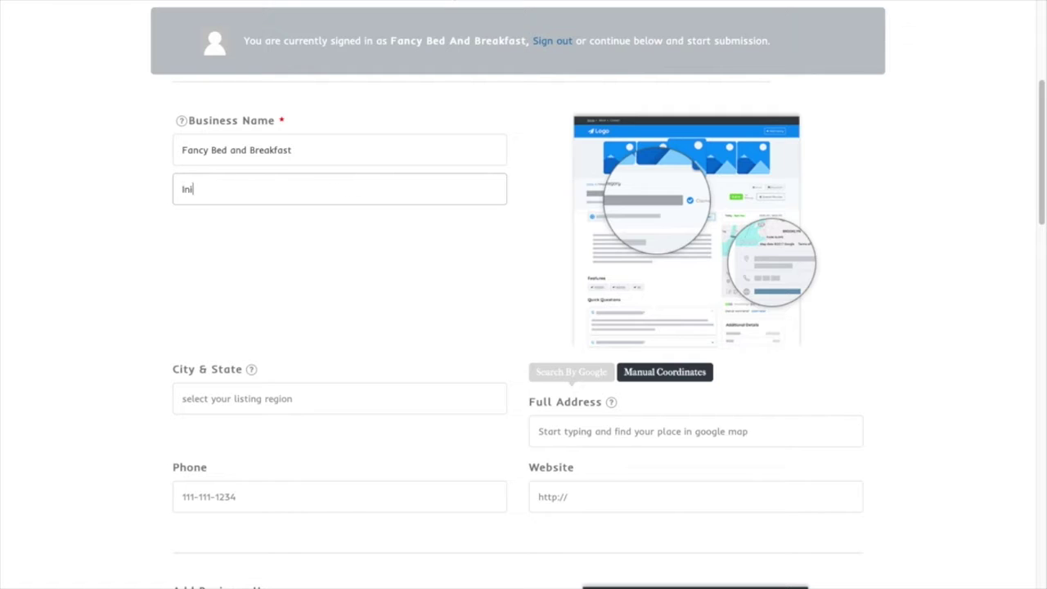
text(timate Wedding and)
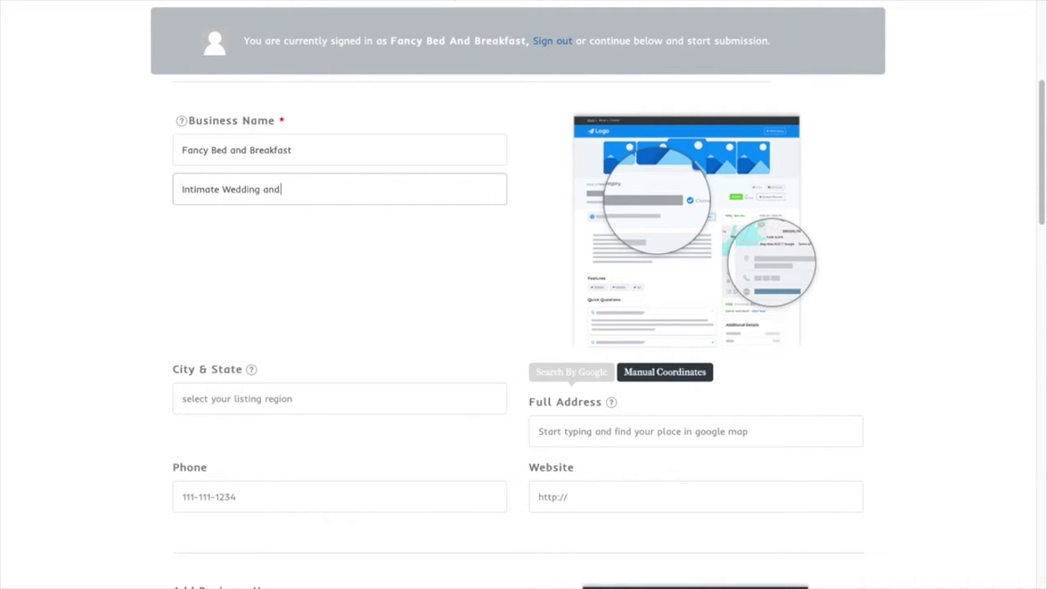
text( Elopements)
Dismiss the new user registration notification and return to the City & State field
click(280, 393)
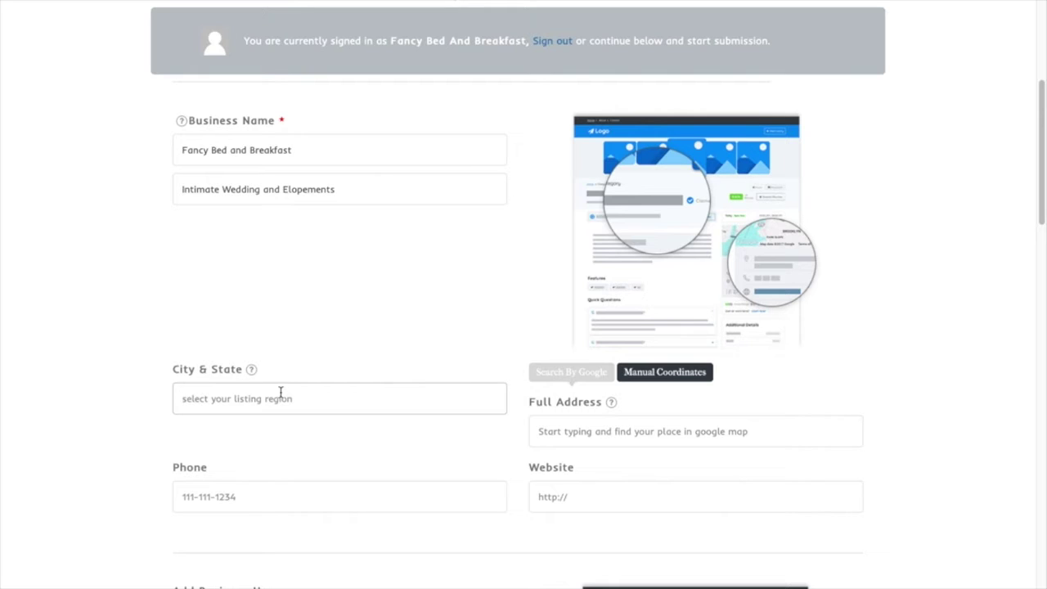
click(280, 394)
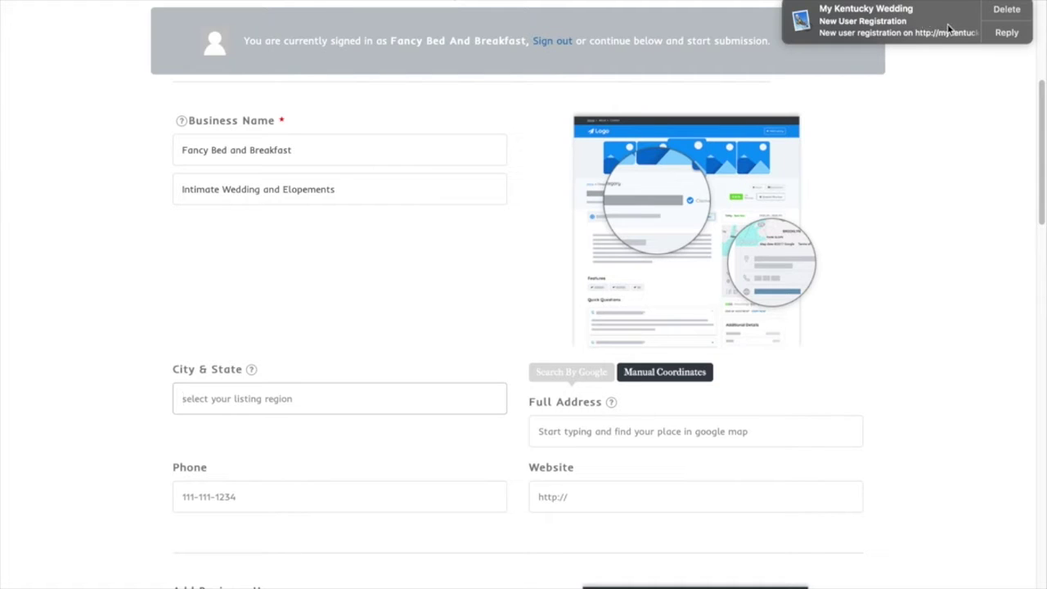
click(1003, 10)
click(316, 397)
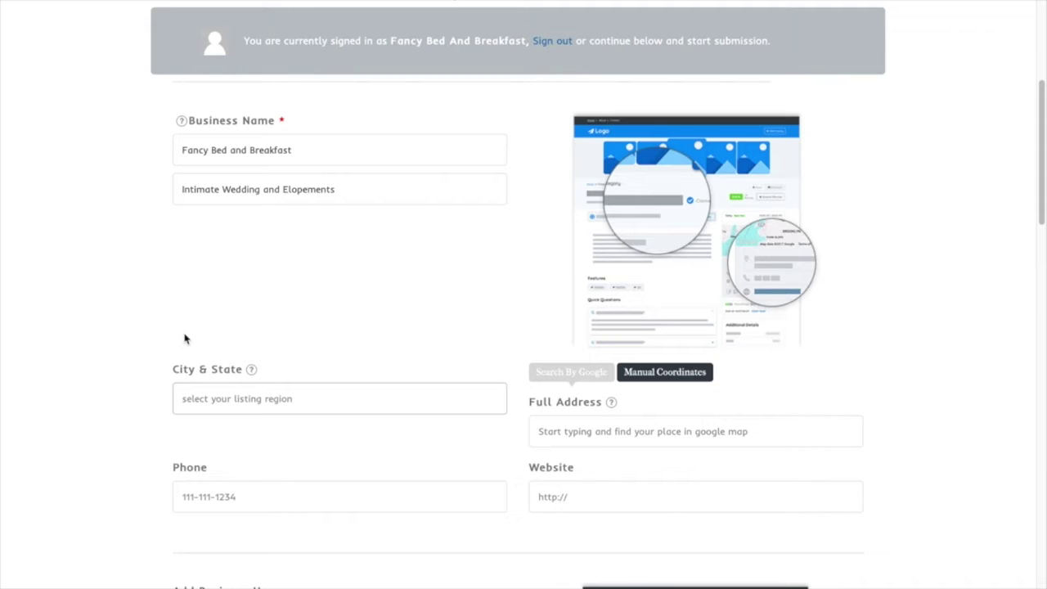
text(Danvill)
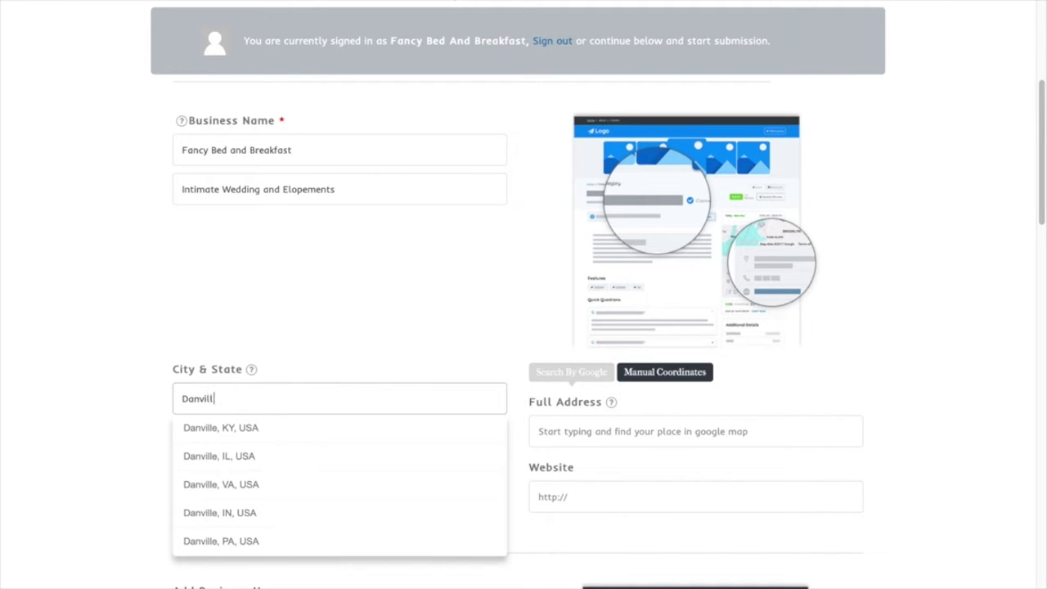
click(210, 428)
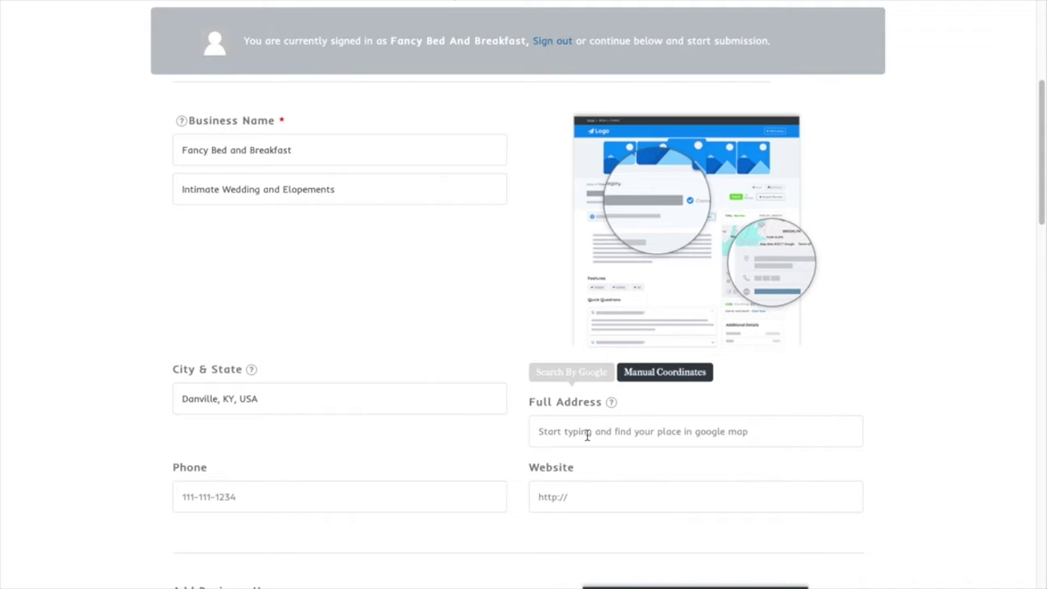
click(587, 434)
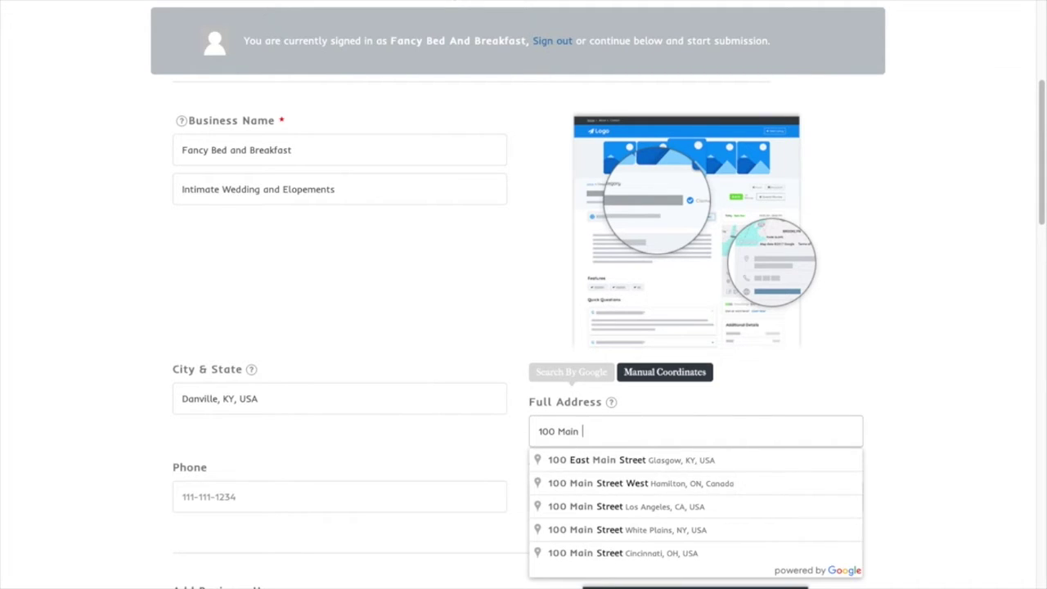
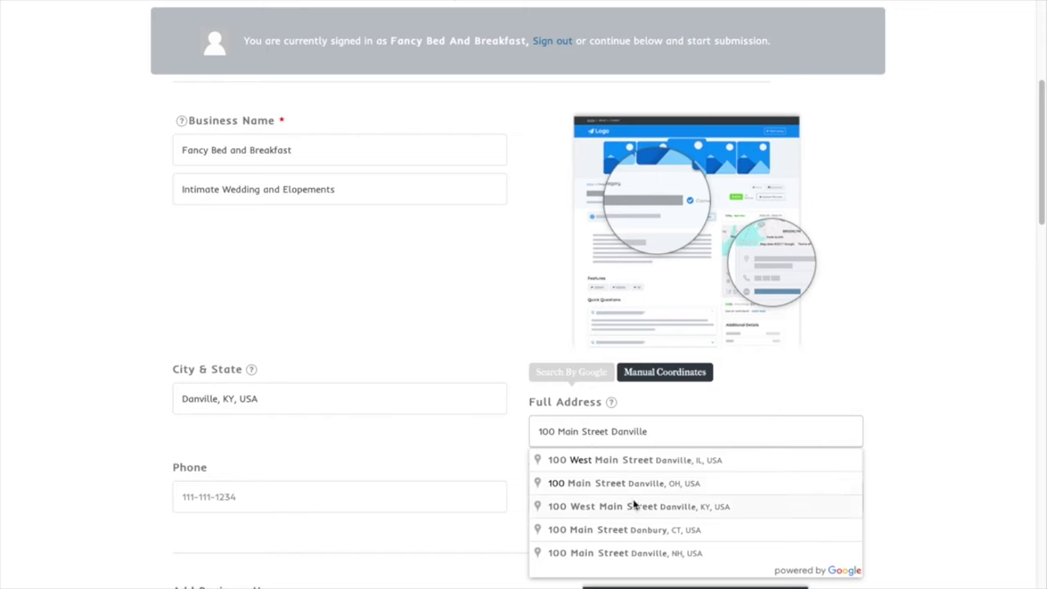
click(639, 507)
Enter the business phone number and the website fancybnb.com
drag(1043, 198, 1043, 250)
click(402, 260)
text(123-456-7890)
key(Tab)
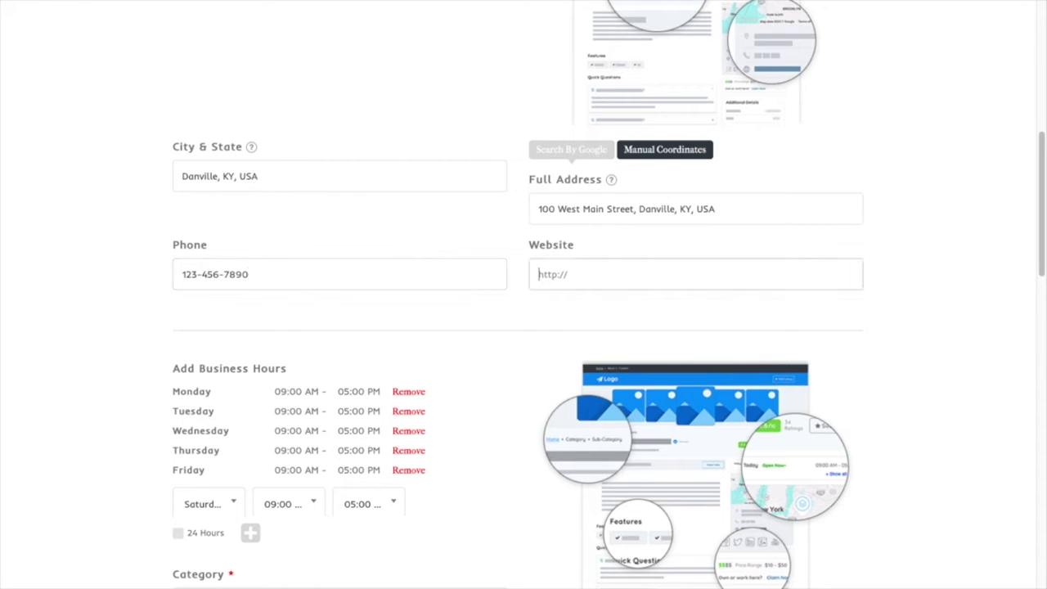
text(fancybnb.com)
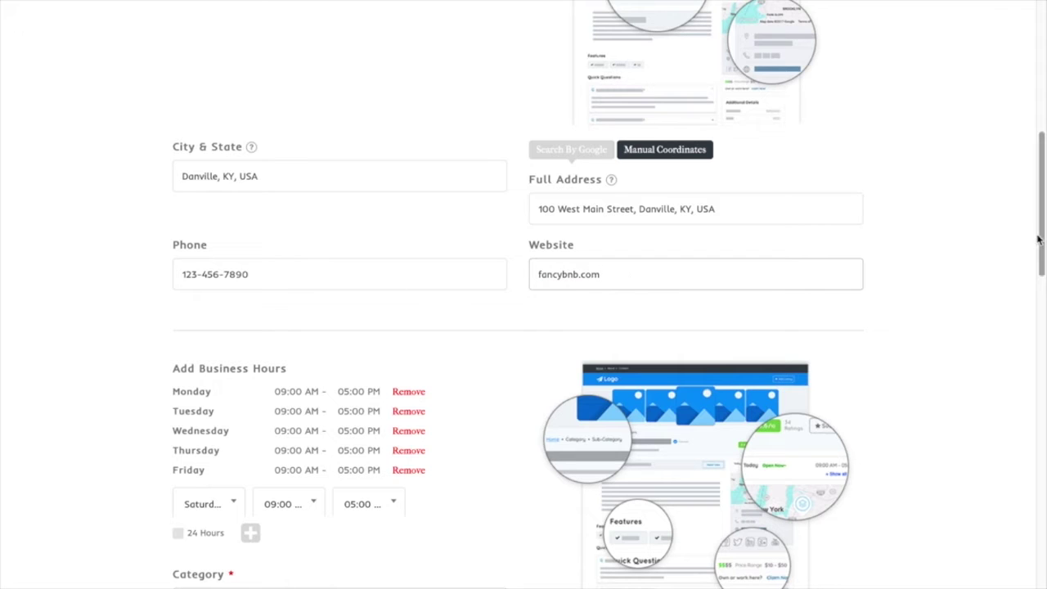
drag(1042, 237, 1044, 310)
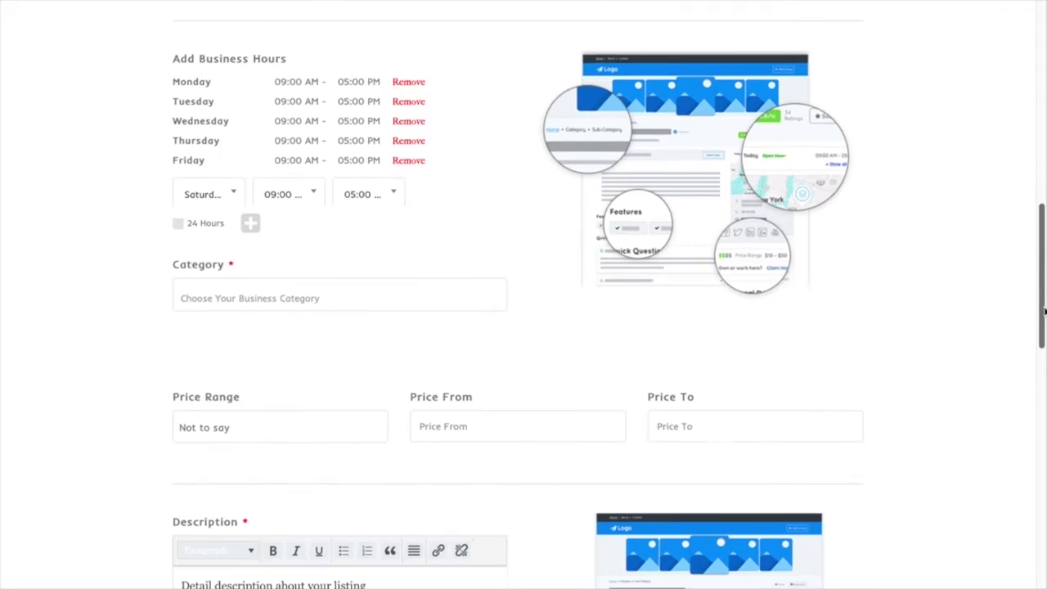
Clear the old hour entries and set Monday's hours to 08:00 AM–06:00 PM
click(401, 83)
click(402, 84)
click(403, 84)
click(404, 84)
click(403, 86)
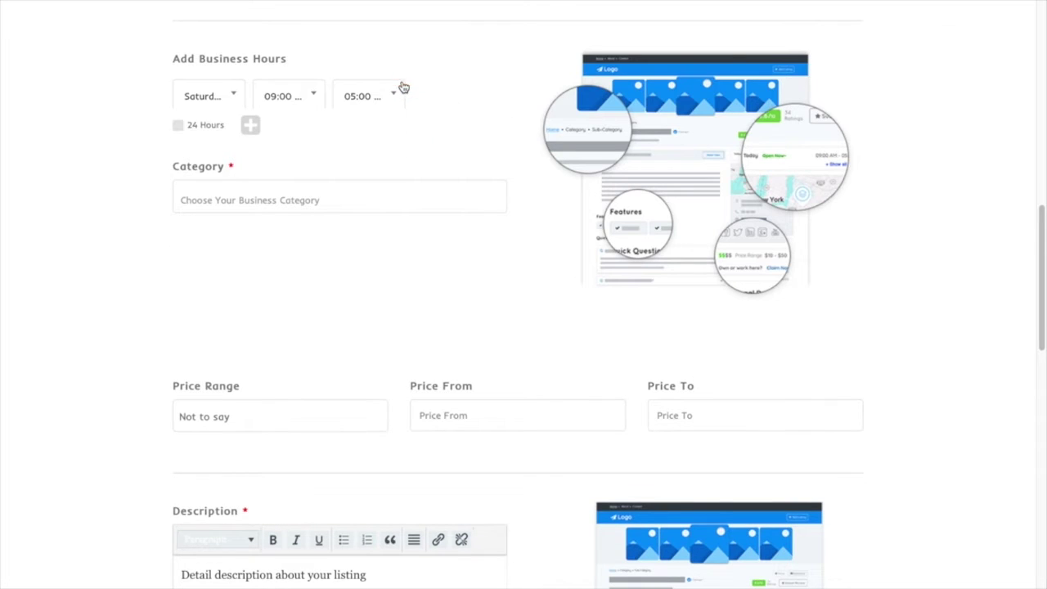
click(230, 104)
click(213, 150)
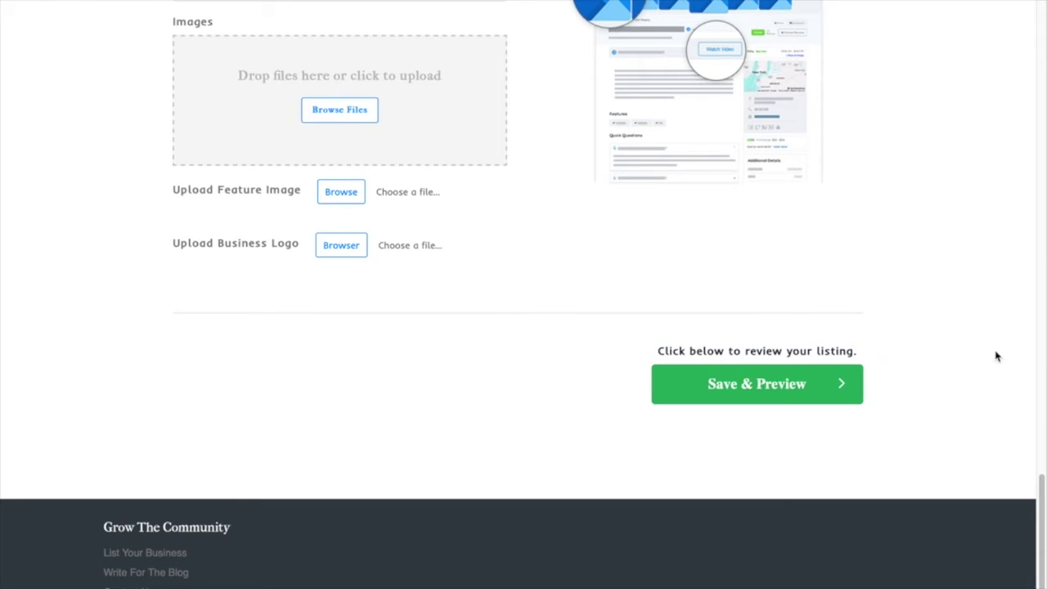
drag(1044, 553, 1035, 272)
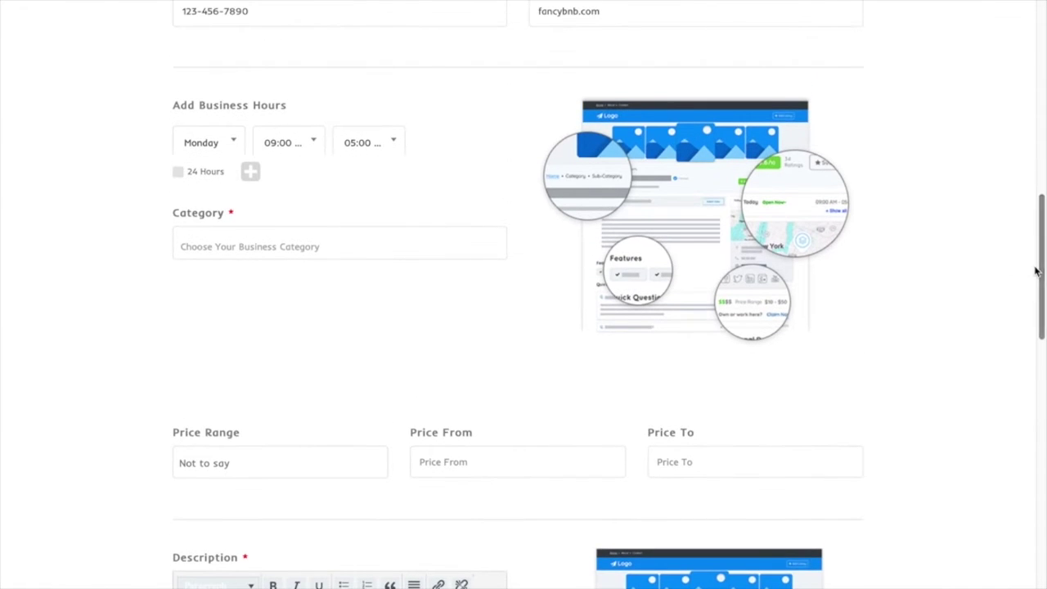
click(314, 144)
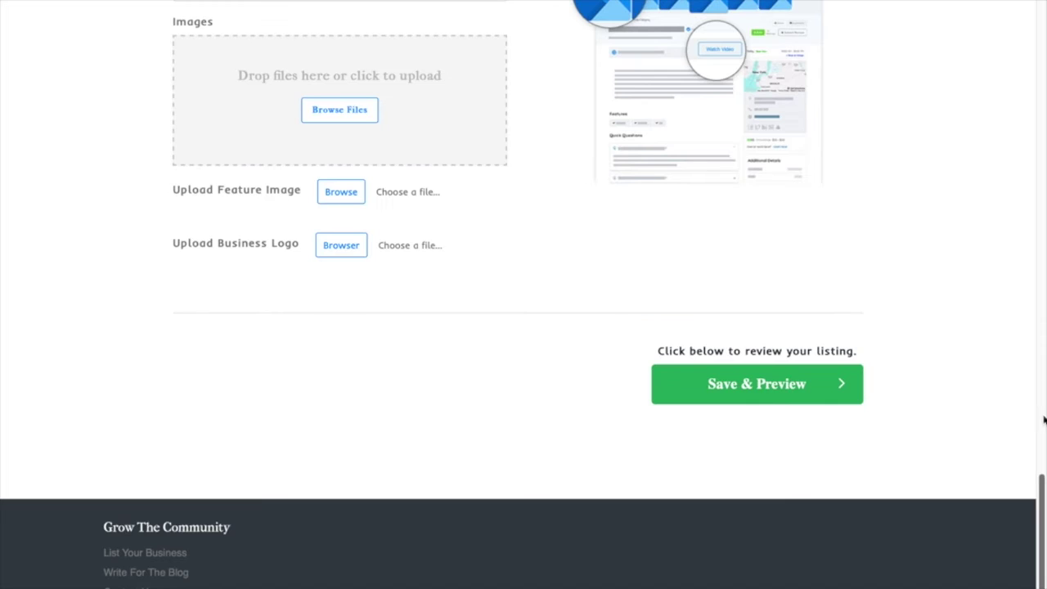
drag(1041, 497, 1032, 215)
click(385, 136)
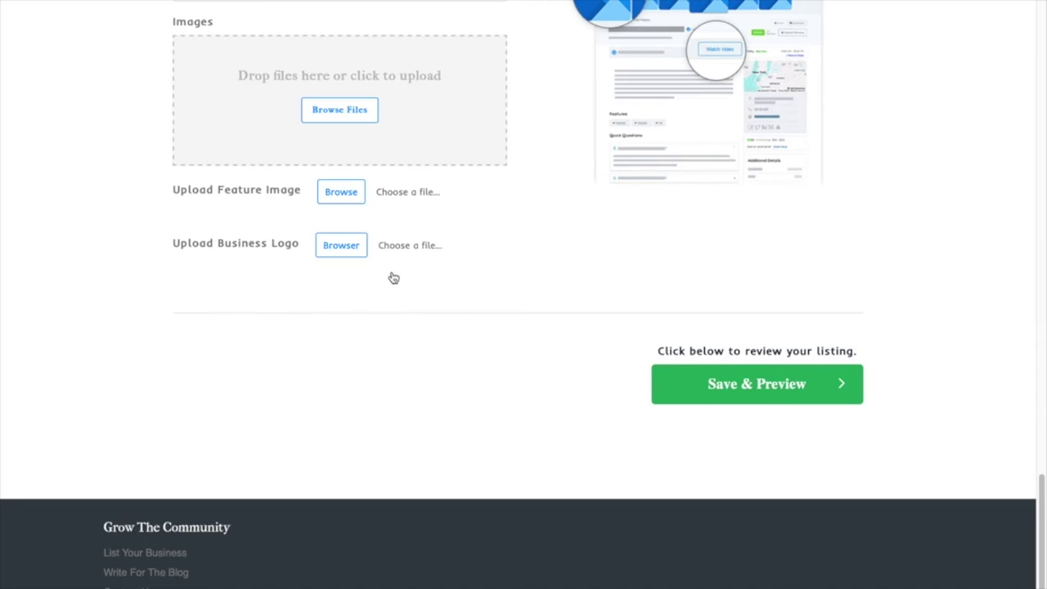
drag(1041, 508, 1023, 238)
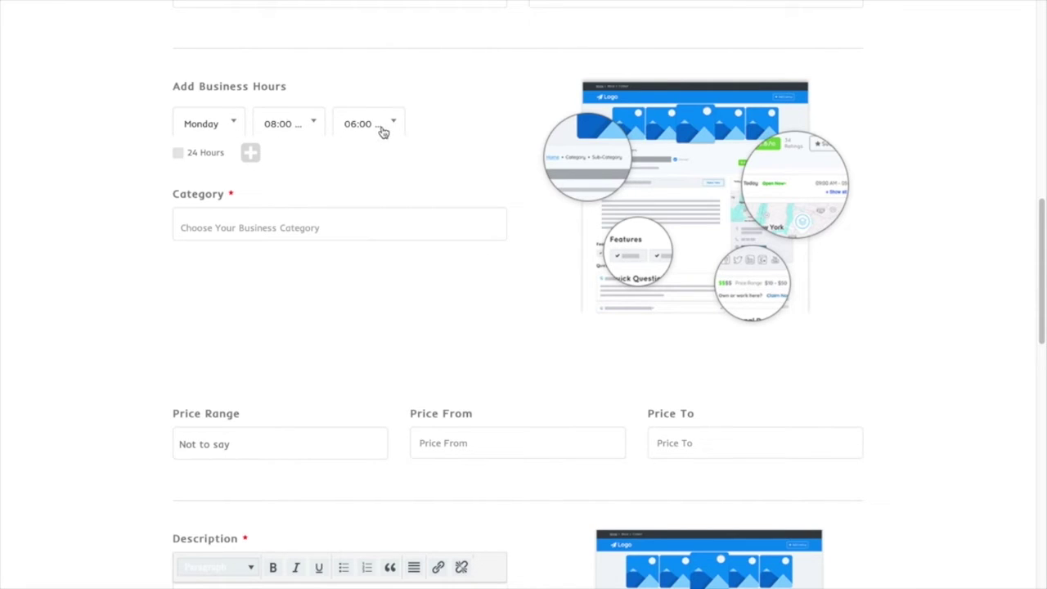
Add the 08:00am–06:00pm hours for Monday, Tuesday, Wednesday, Thursday and Friday
click(251, 155)
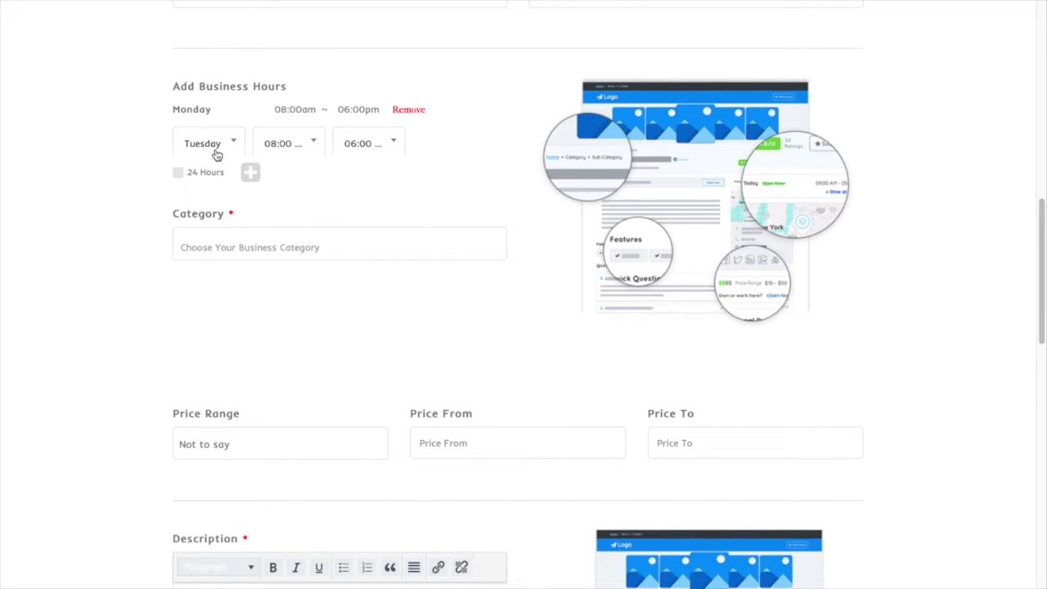
click(251, 173)
click(252, 193)
click(251, 213)
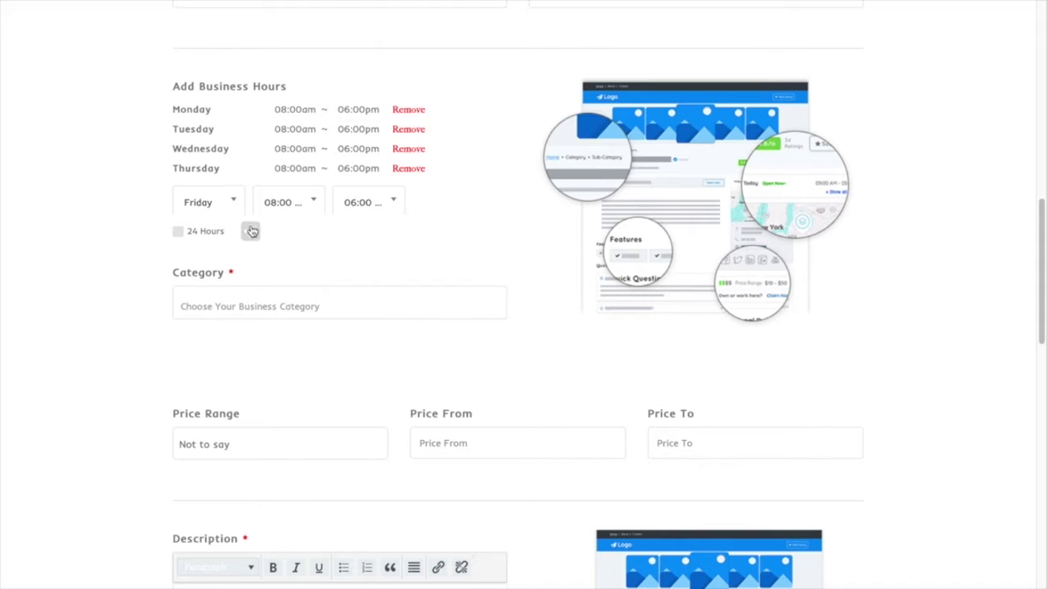
click(252, 232)
drag(1043, 336, 1043, 400)
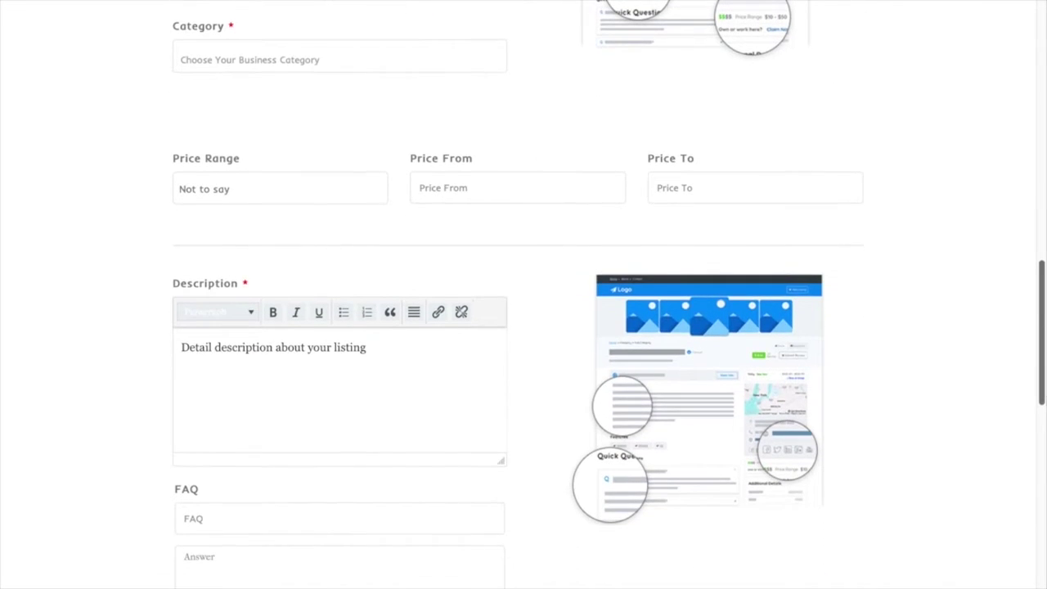
Search for and add Venues and Officiants as the listing's categories
click(381, 62)
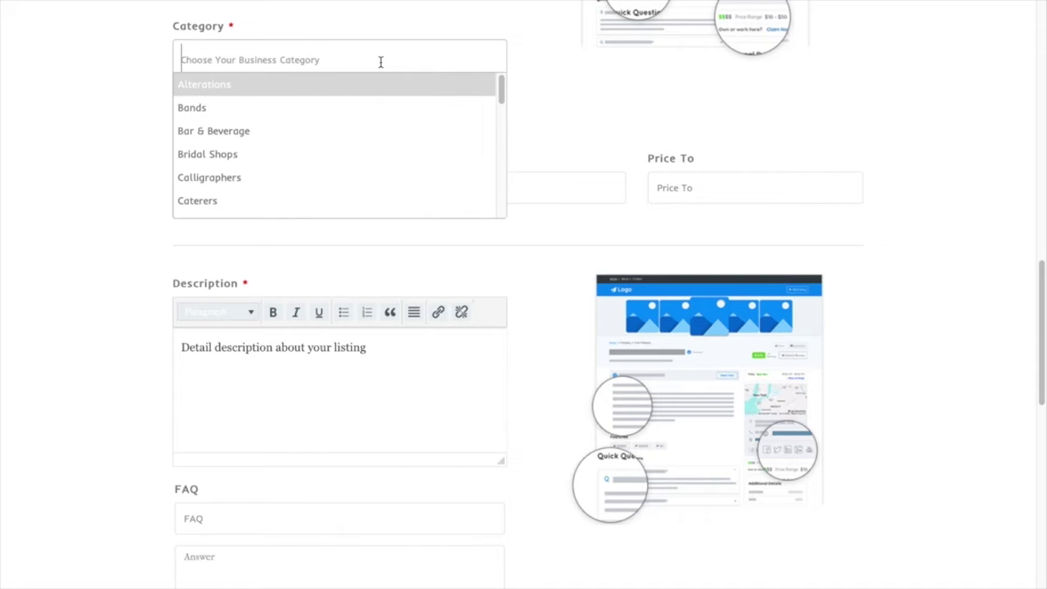
text(Venue)
click(347, 84)
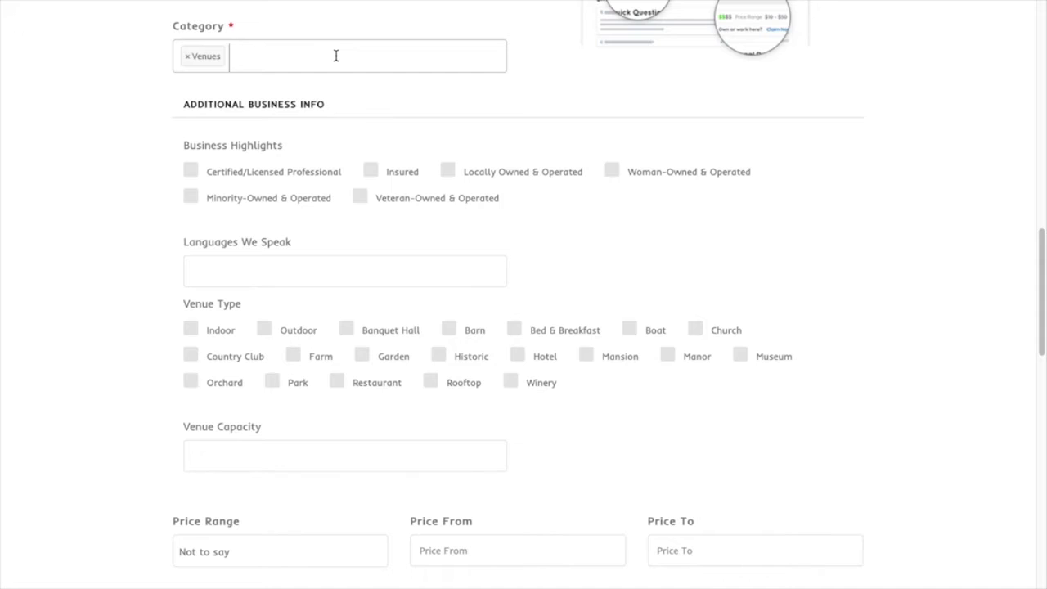
text(Offi)
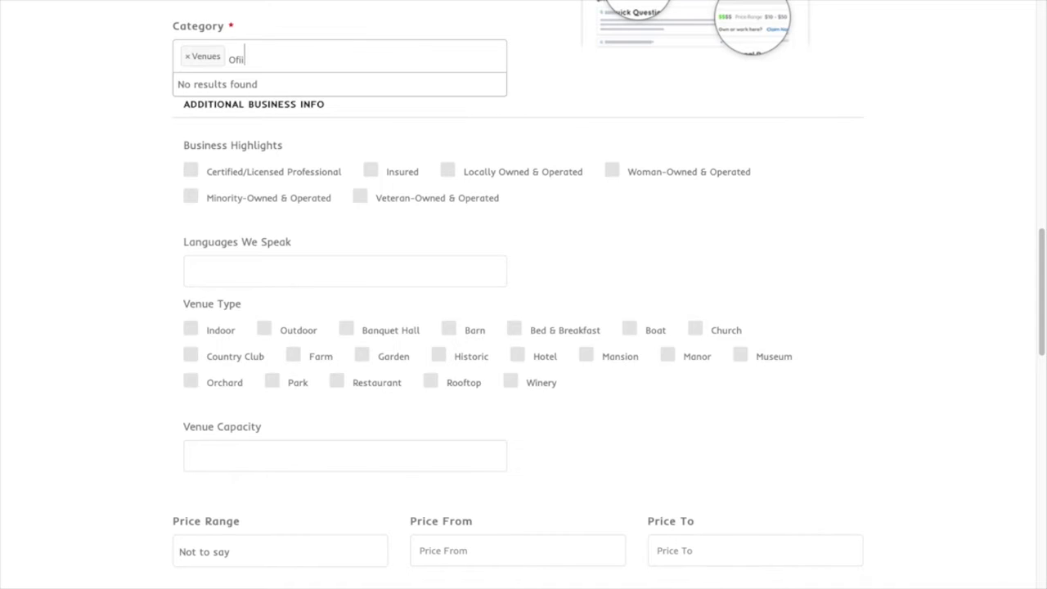
click(319, 86)
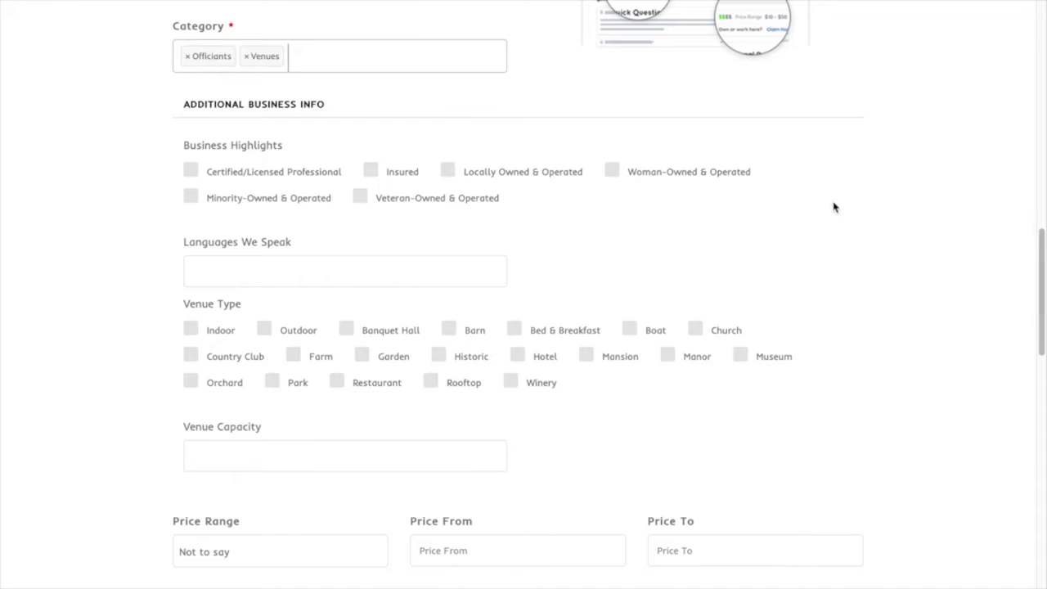
triple_click(212, 144)
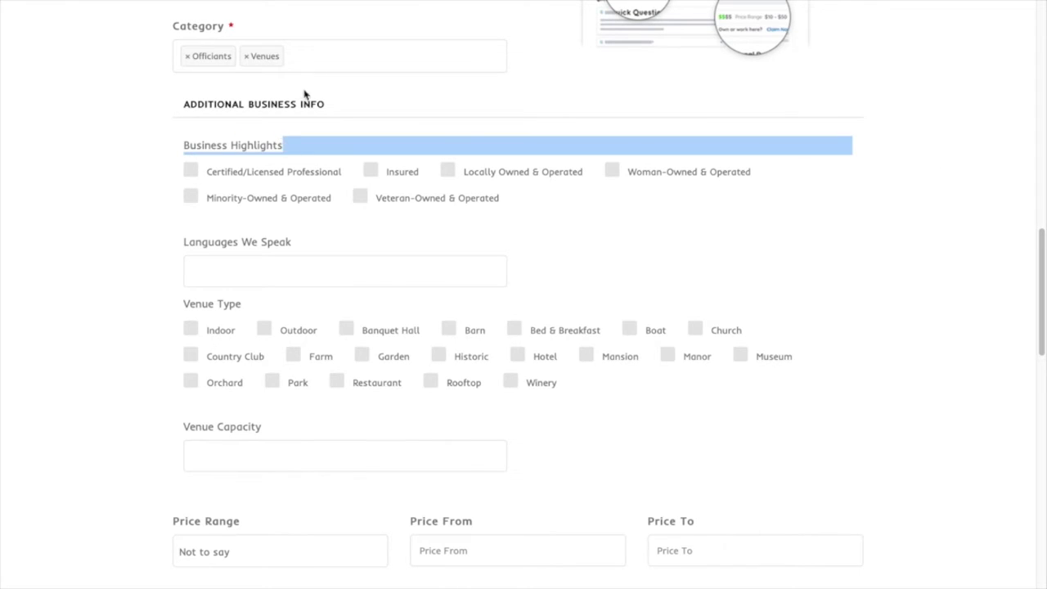
click(337, 53)
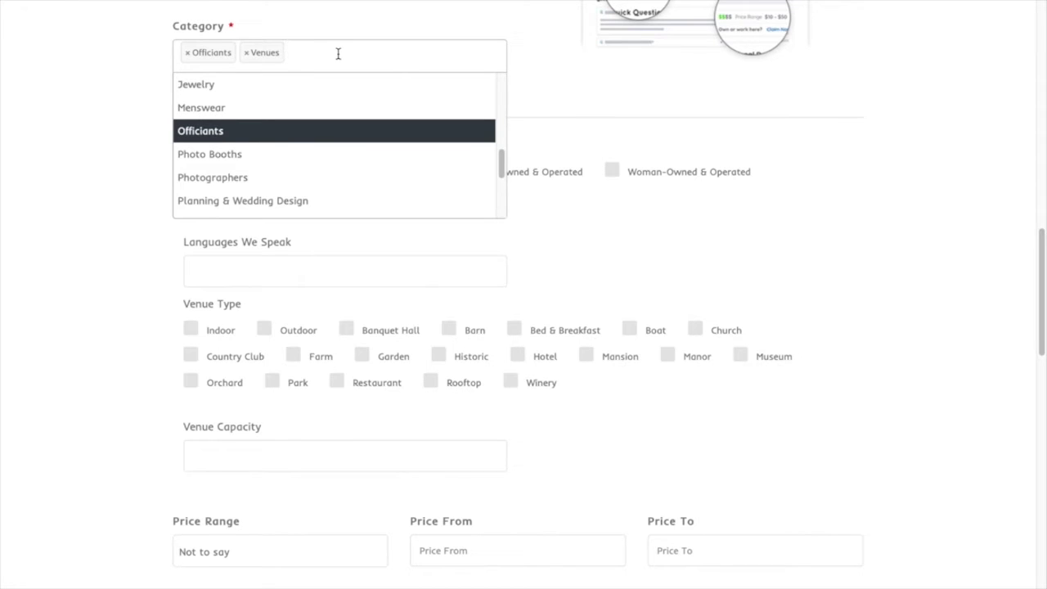
click(828, 153)
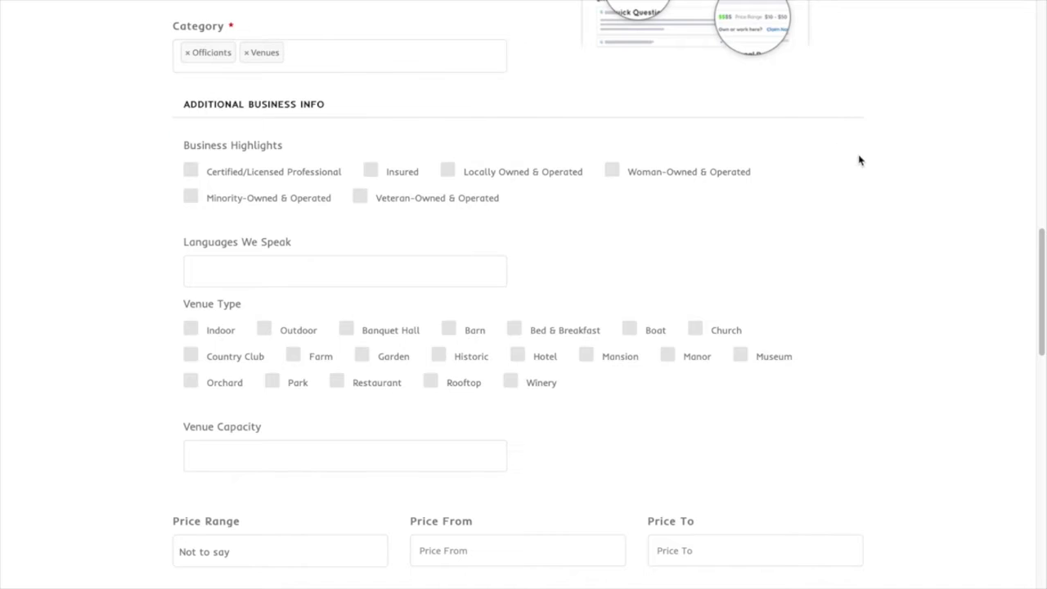
Check Certified/Licensed, Insured, Locally Owned & Operated and Woman-Owned & Operated highlights
click(191, 170)
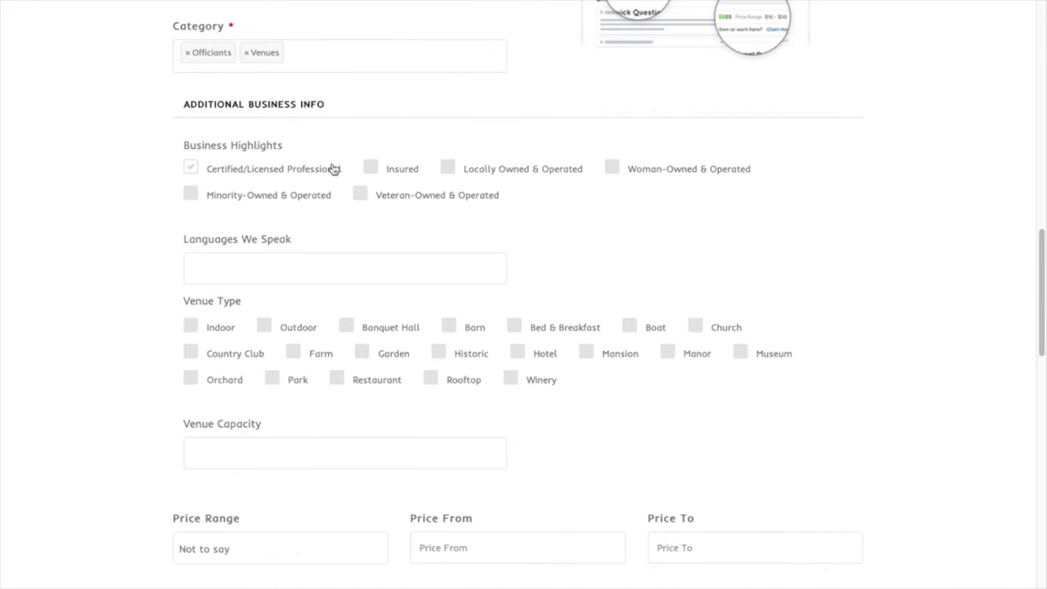
click(371, 171)
click(451, 171)
click(616, 170)
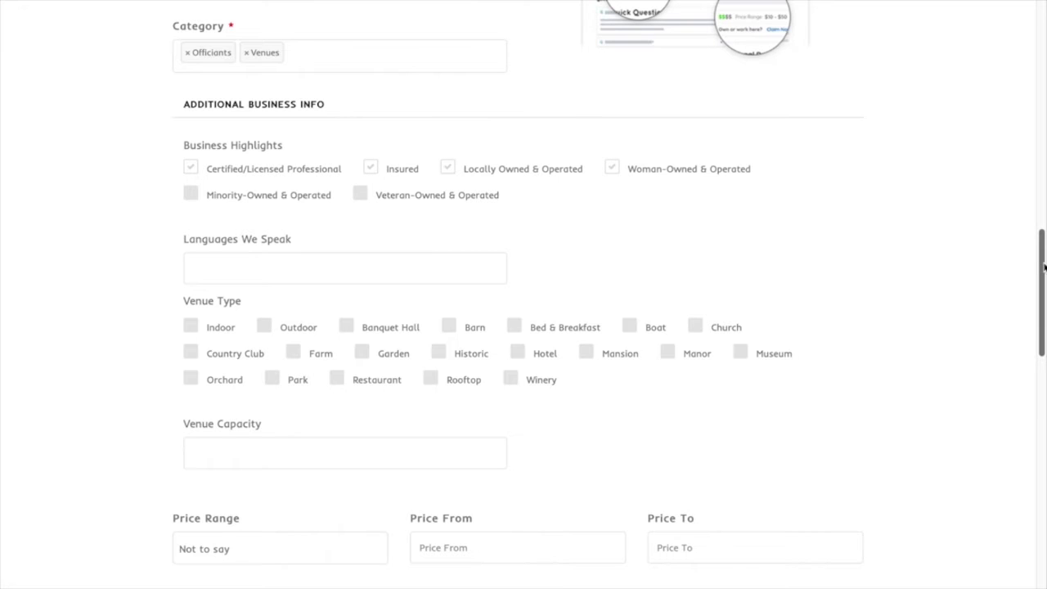
scroll(908, 228, down, 3)
Fill Languages We Speak with 'English, Spanish, German'
click(286, 138)
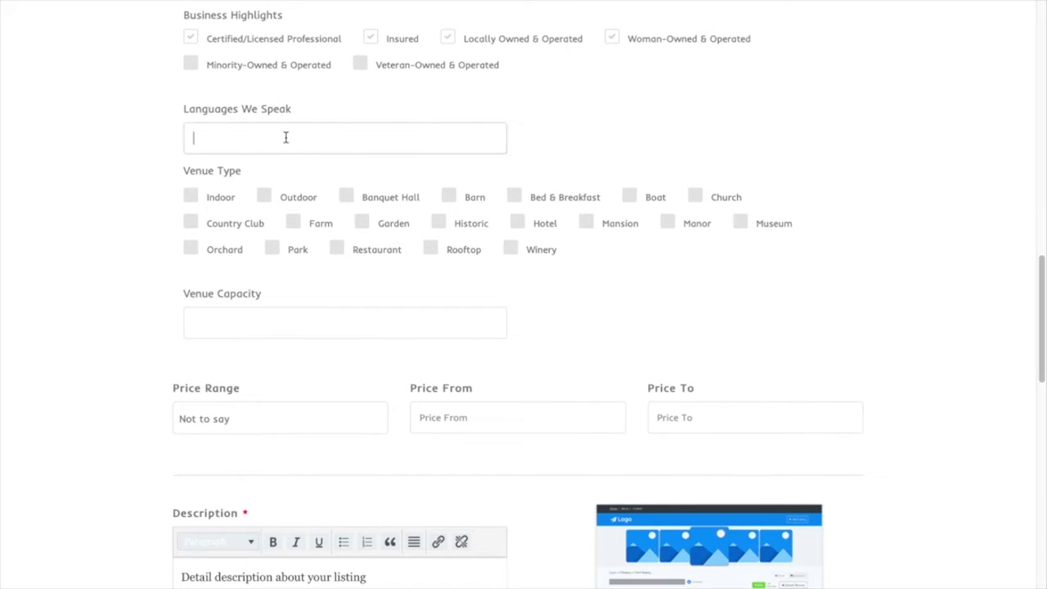
text(English, Spanish, German)
key(BackSpace)
key(BackSpace)
key(BackSpace)
key(BackSpace)
text(rman)
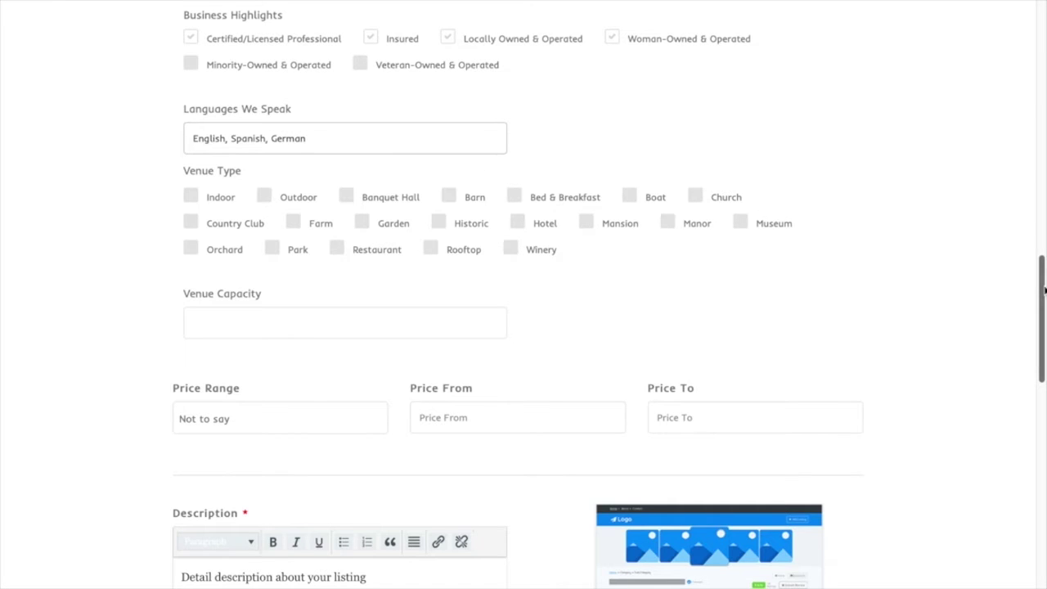
scroll(1044, 290, up, 1)
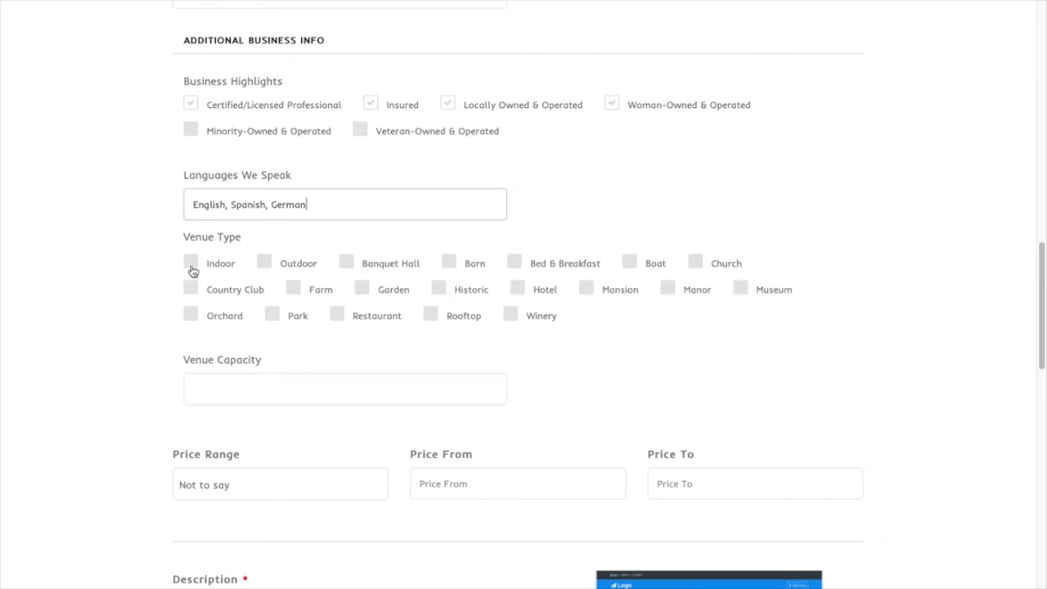
Tick Indoor, Outdoor, Bed & Breakfast, Garden, Historic and Manor venue types and set capacity 100
click(192, 261)
click(265, 262)
click(514, 262)
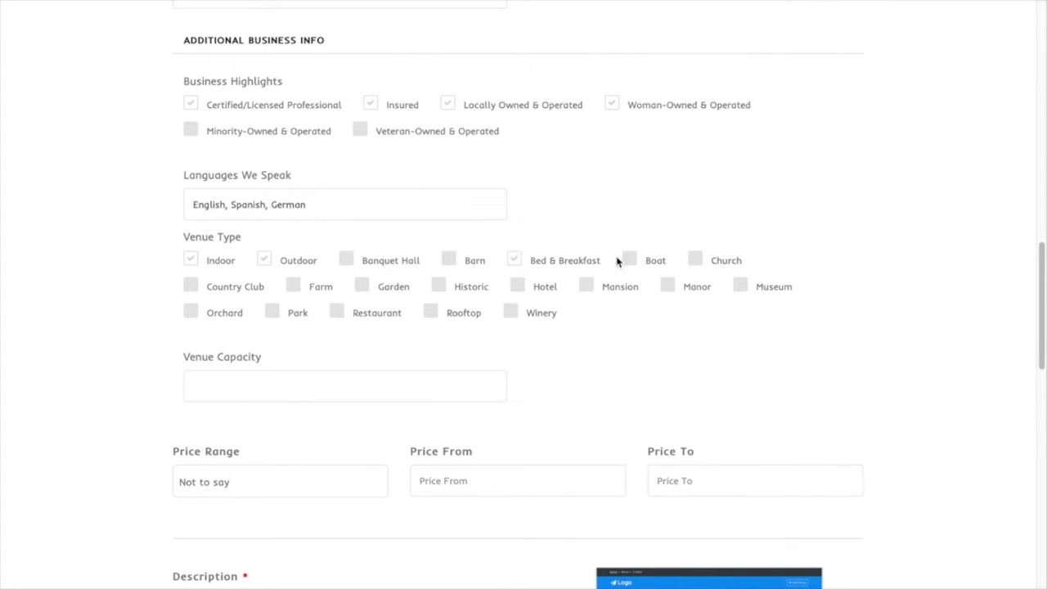
click(363, 288)
click(442, 288)
click(669, 288)
click(273, 375)
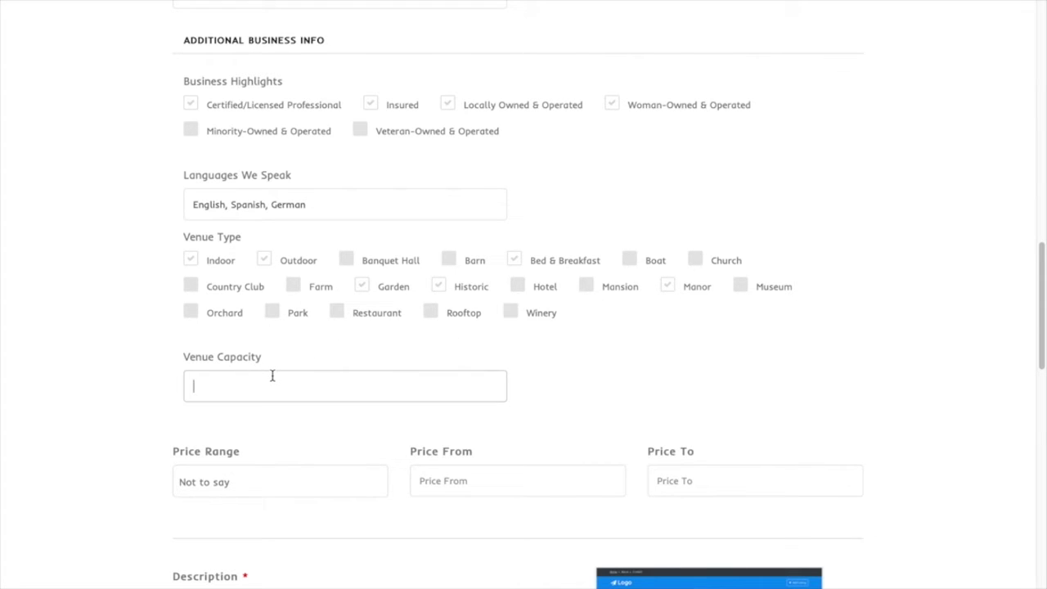
text(100)
Choose the $$ - Moderate price range with prices from 2,000 to 7,000
drag(1041, 286, 1042, 340)
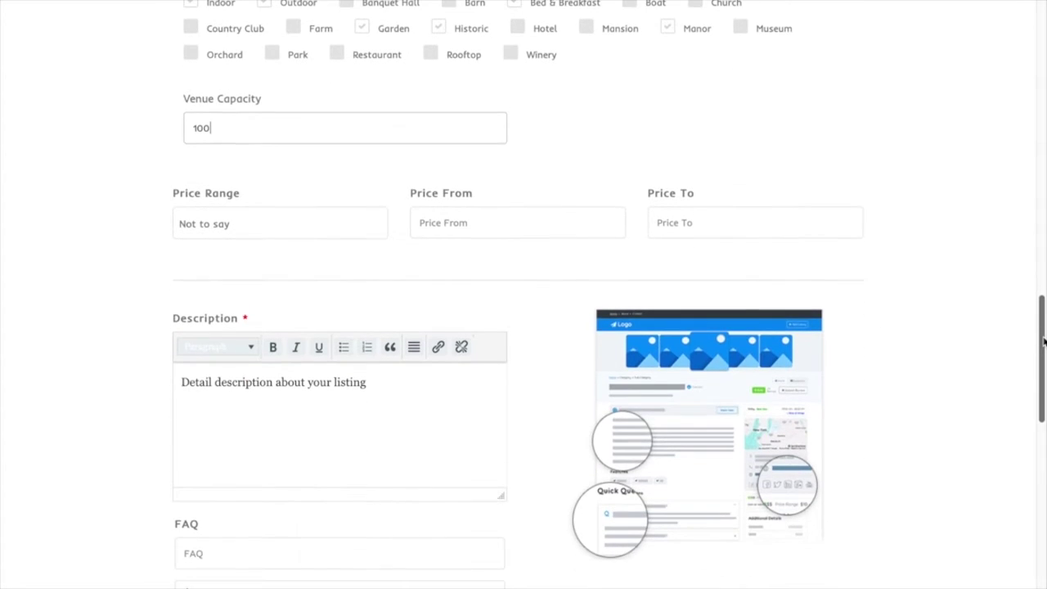
click(356, 239)
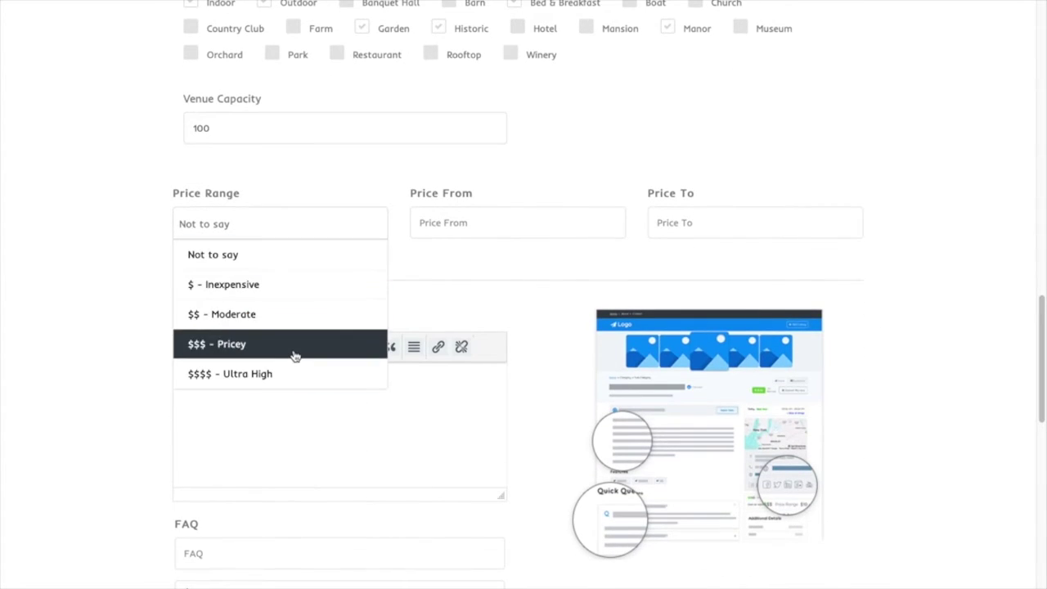
click(302, 316)
click(428, 223)
text(2,000)
key(Tab)
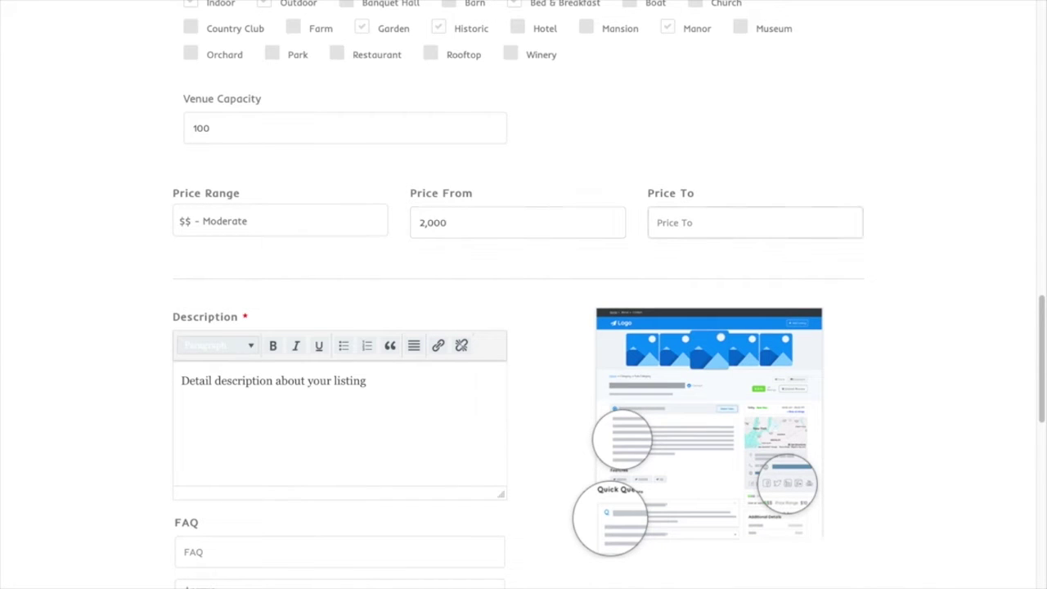
text(7,000)
scroll(690, 297, down, 3)
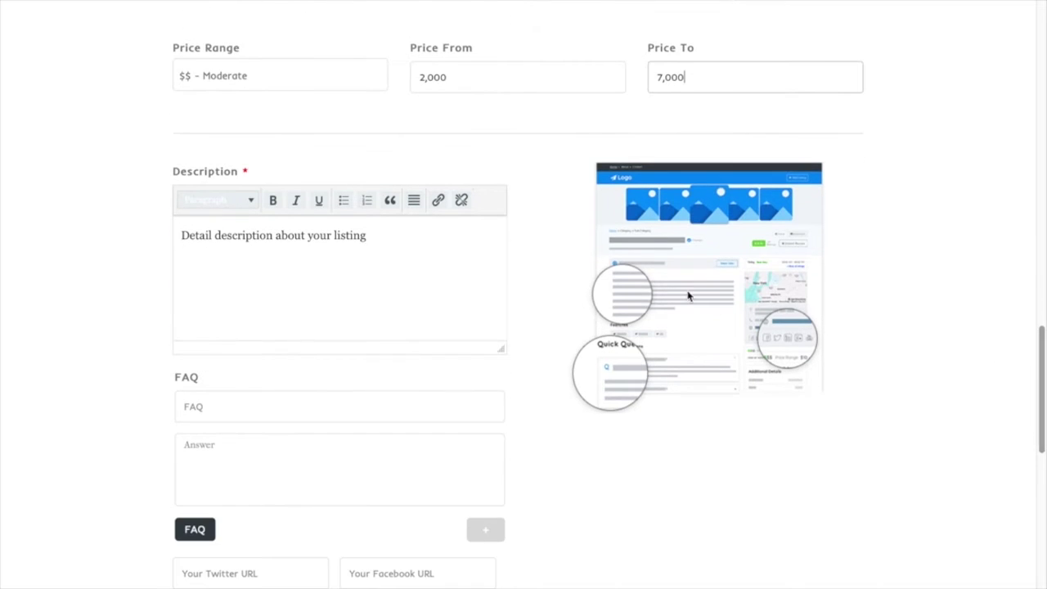
Replace the placeholder description with text about a bed and breakfast nestled in Kentucky's hills
triple_click(445, 234)
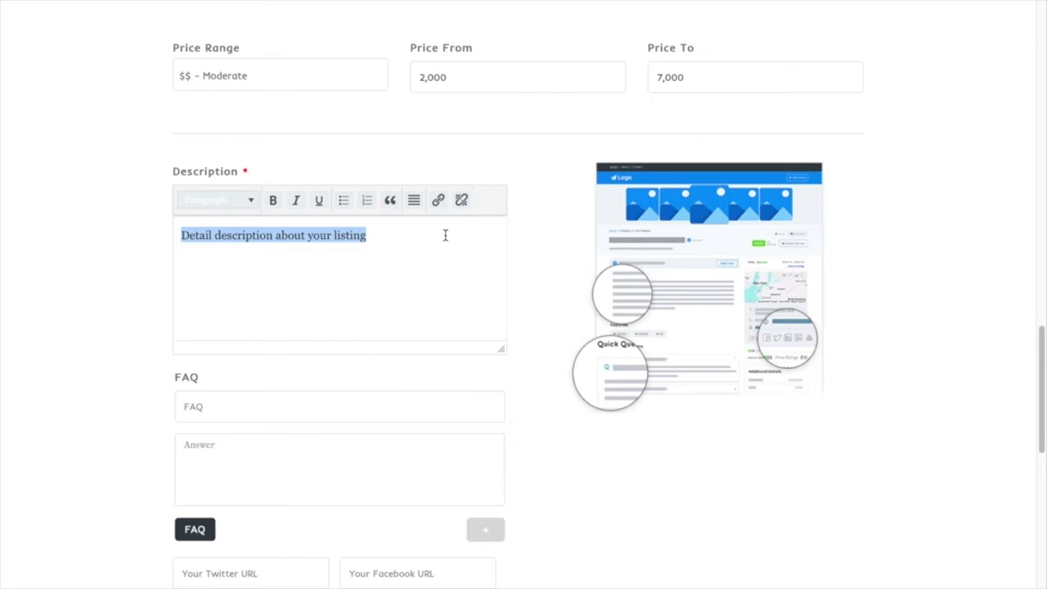
text(A beautiful bed and )
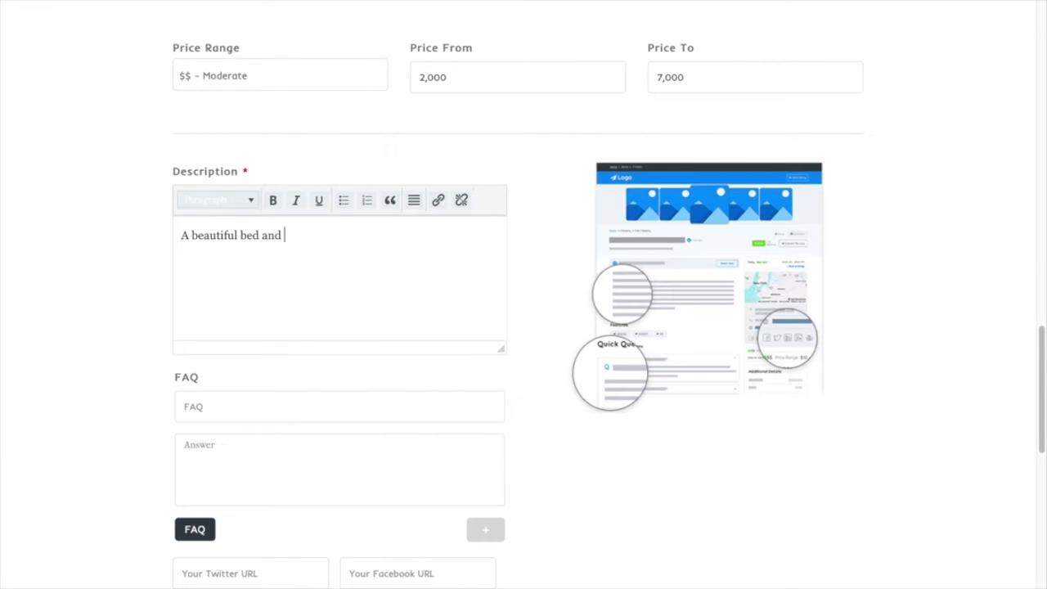
text(breakf)
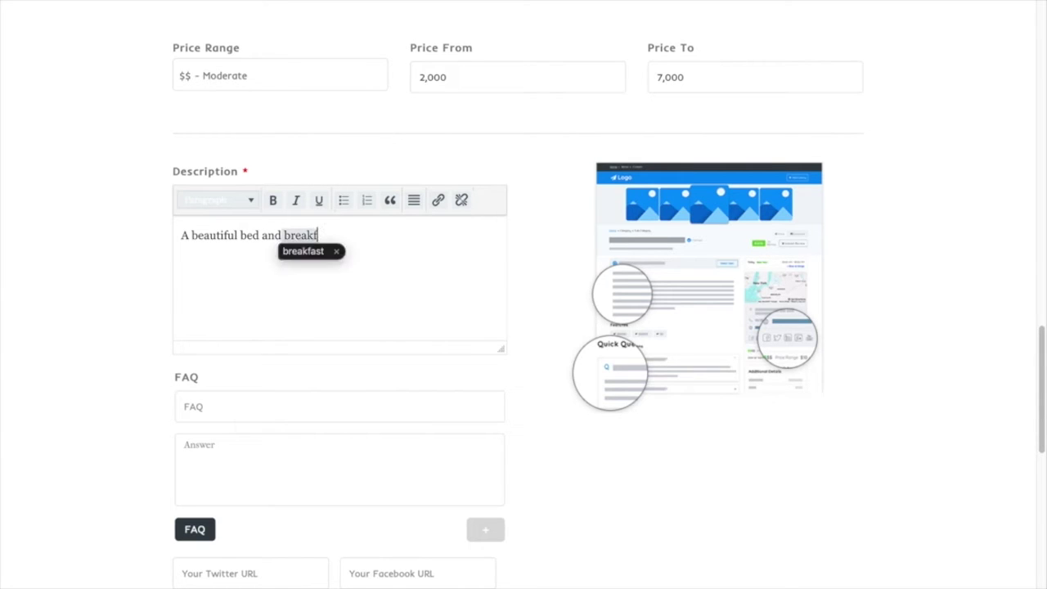
text(ast nestled )
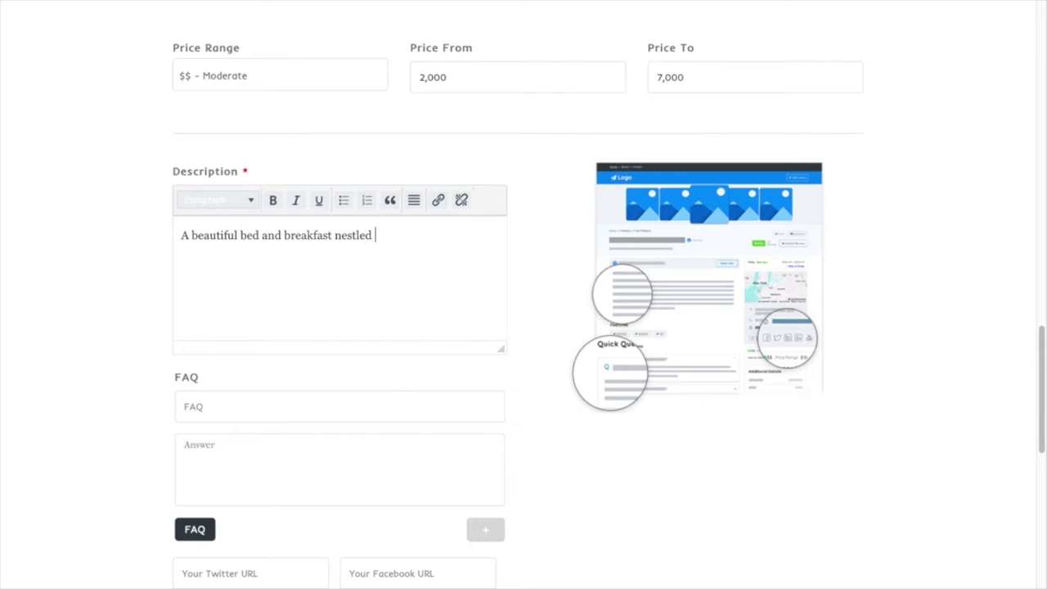
text(in the hills of Kentucky. Providing pi)
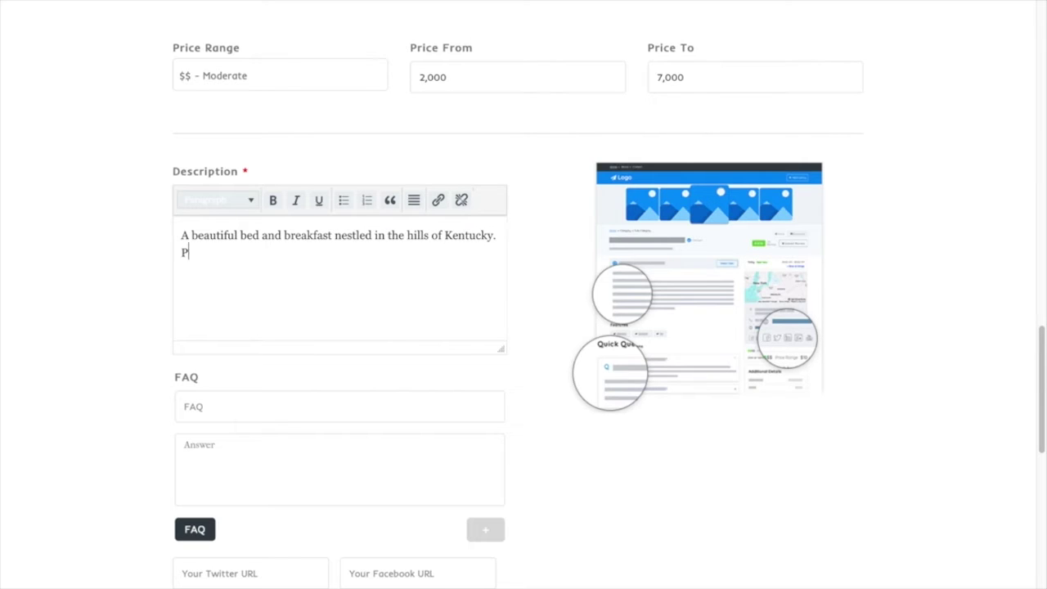
text(cturesque )
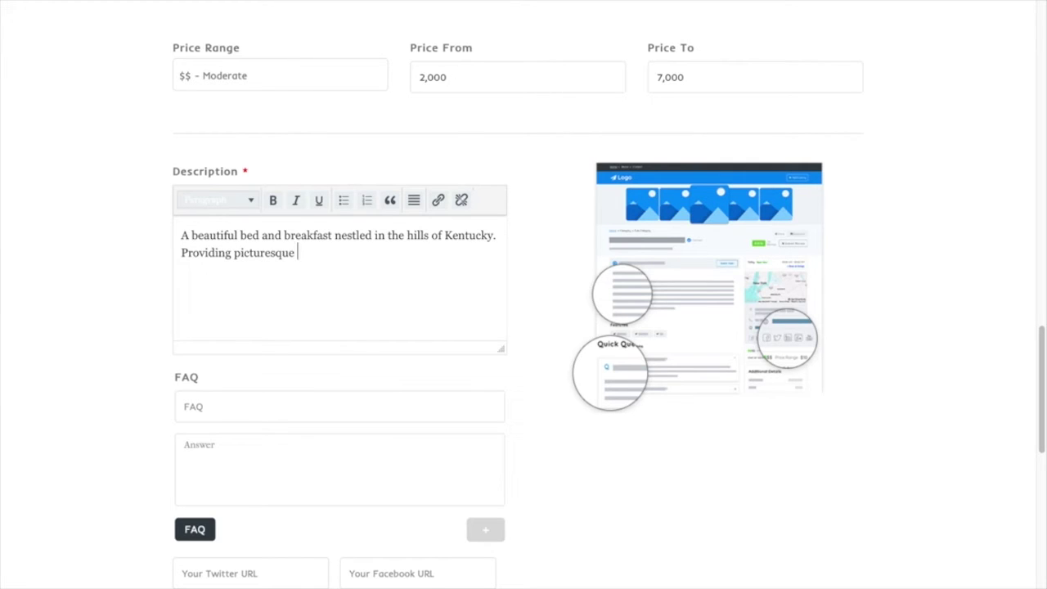
text(scenes for couples in the heart of the Bluegrass.)
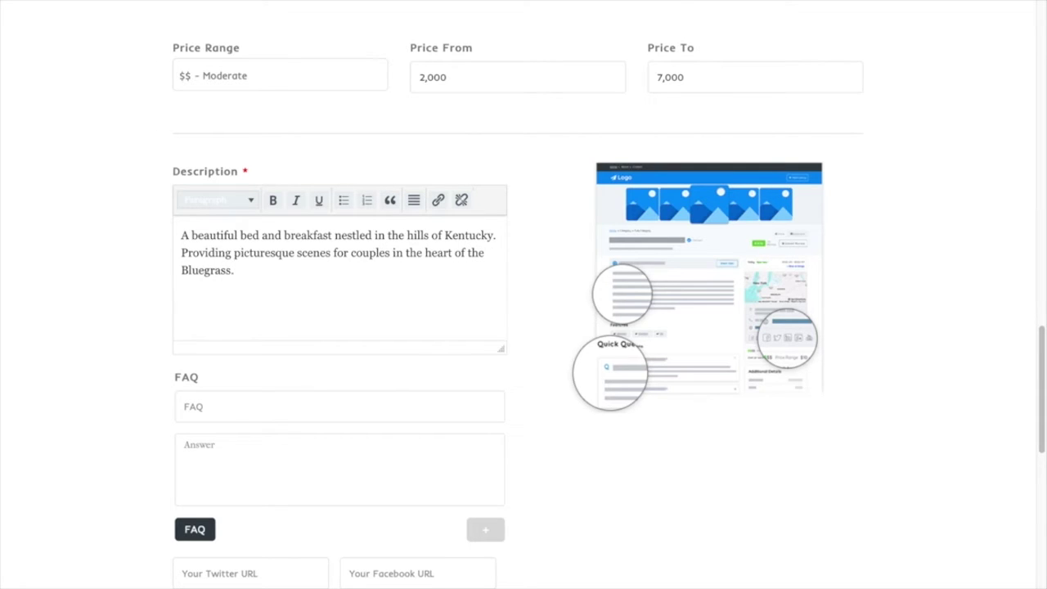
Add the FAQ 'Do you provide tables and chairs?' answered 'Yes, as well as linens and chair covers.'
click(300, 401)
text(Do you provide)
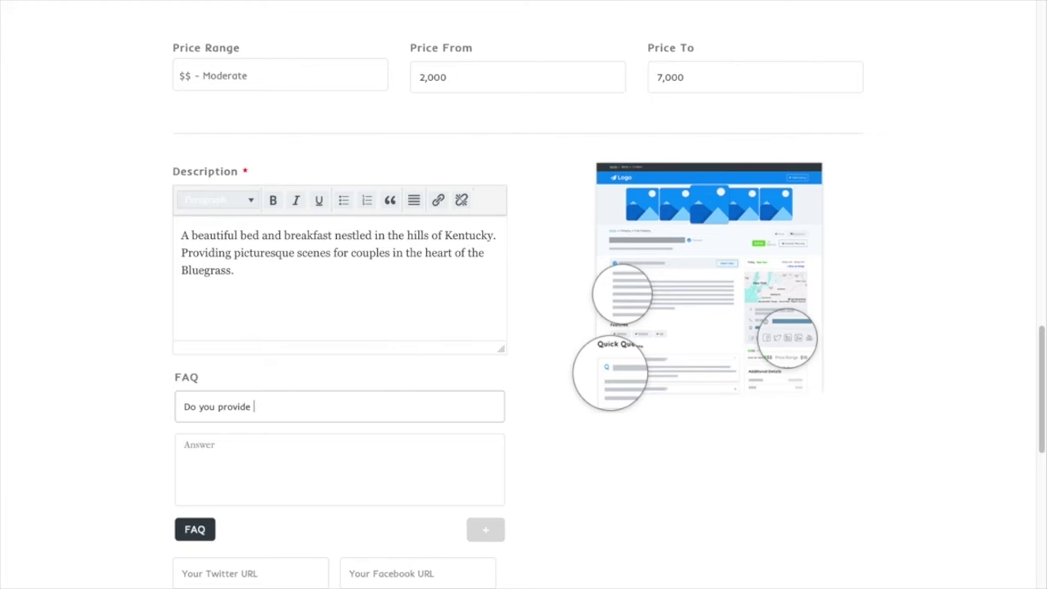
text(les and chairs?)
key(Tab)
text(Yes, as w)
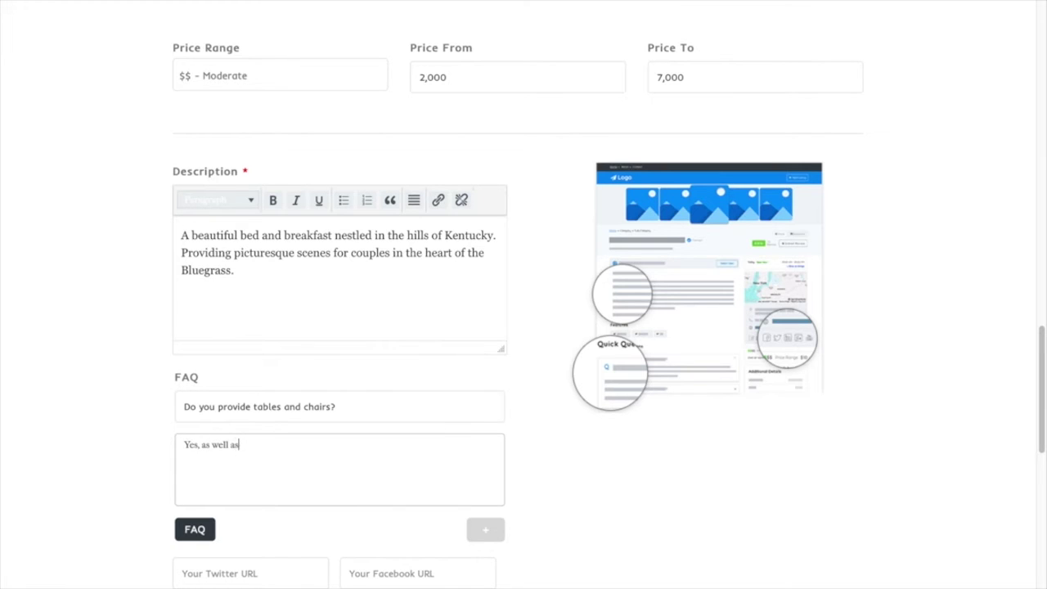
text(ell as linene)
text(and chair covers.)
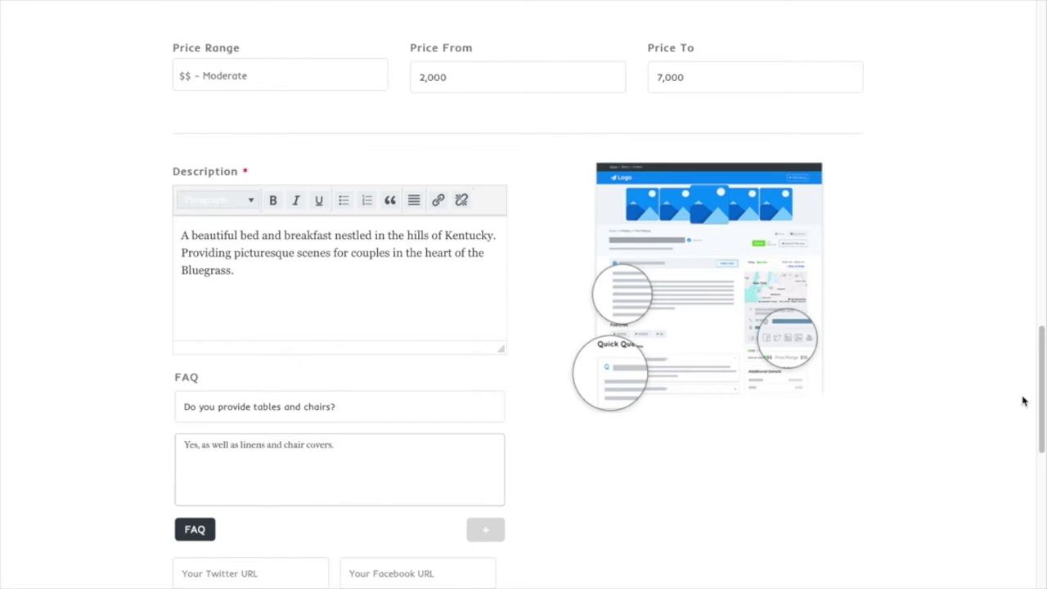
scroll(1044, 383, down, 3)
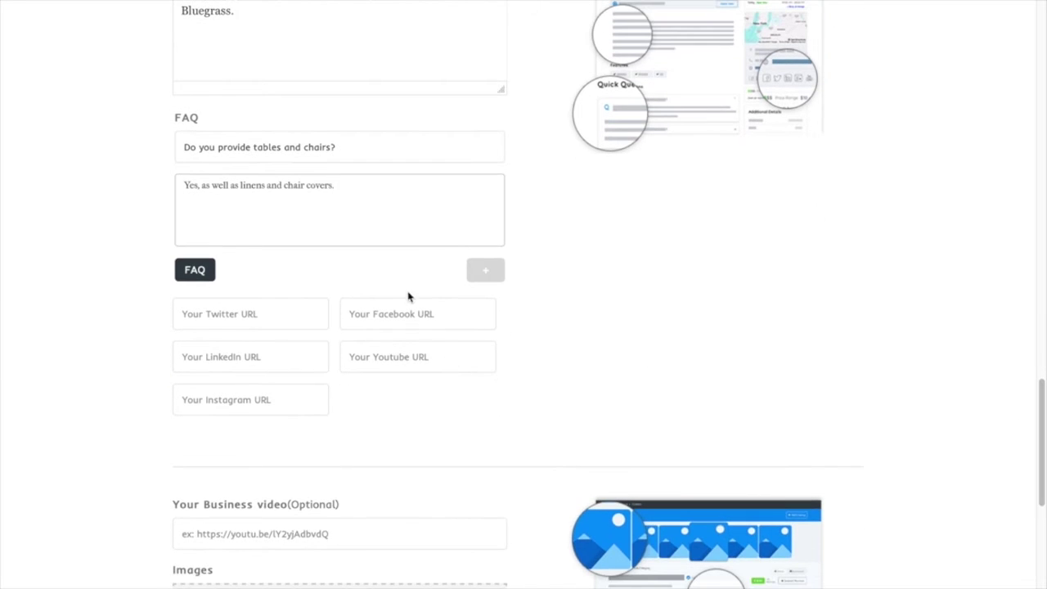
Add an empty second FAQ entry and enter the business's Instagram profile URL
click(485, 275)
click(258, 271)
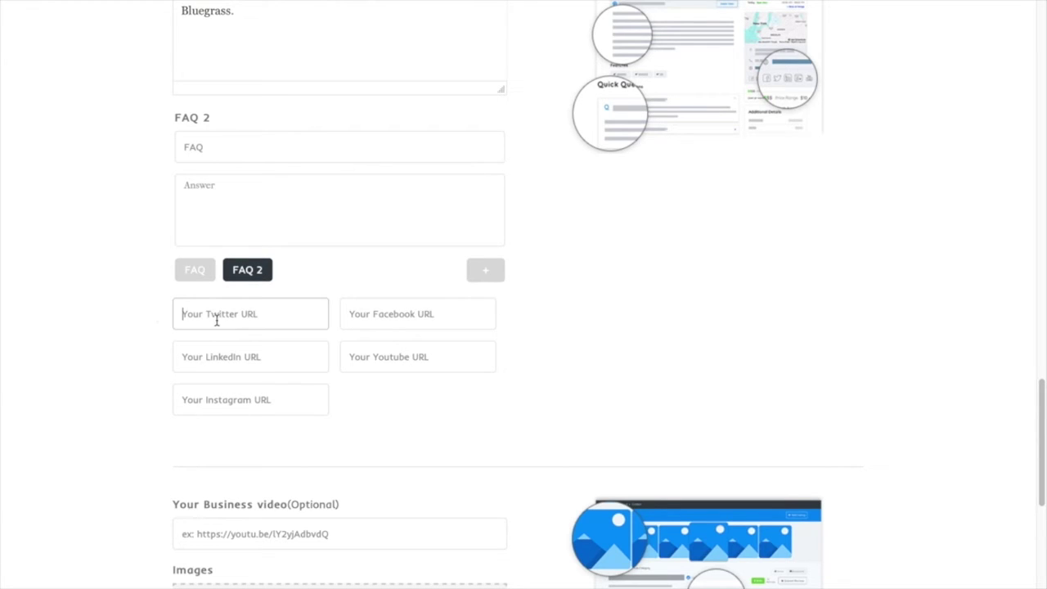
click(227, 400)
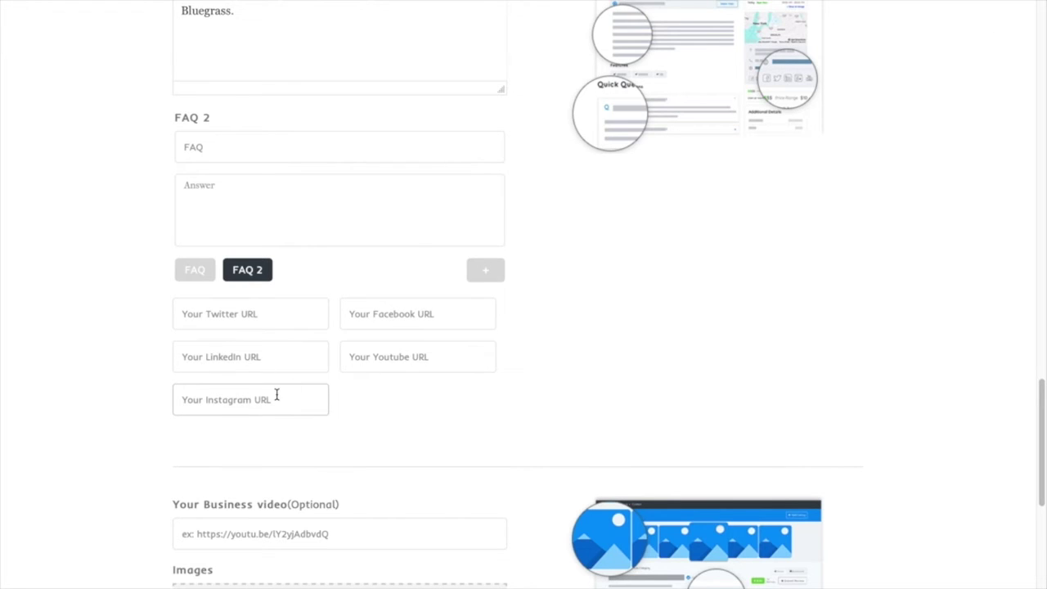
drag(1041, 420, 1041, 465)
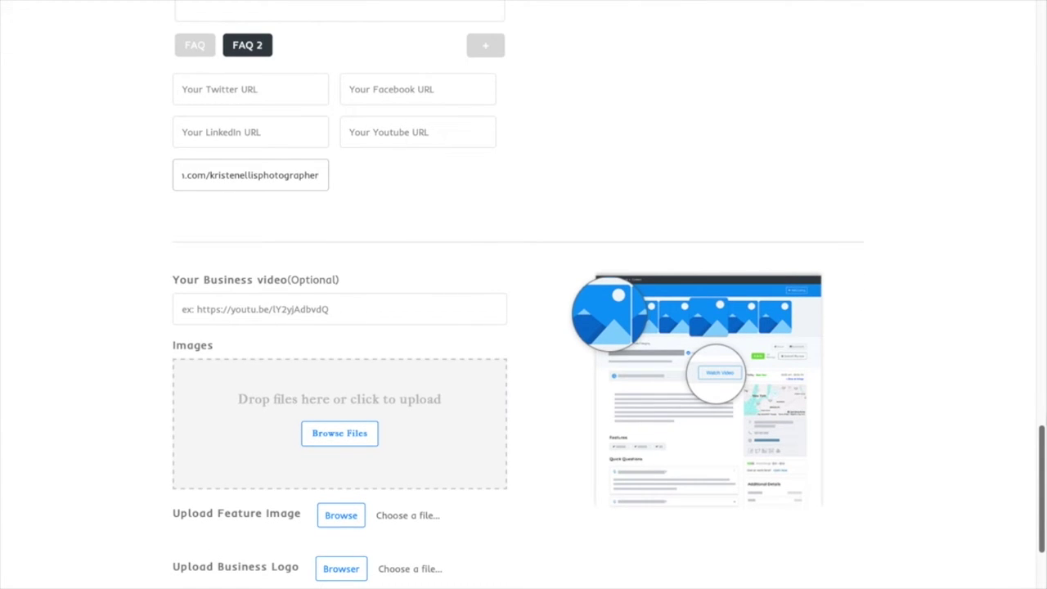
drag(1041, 447, 1043, 468)
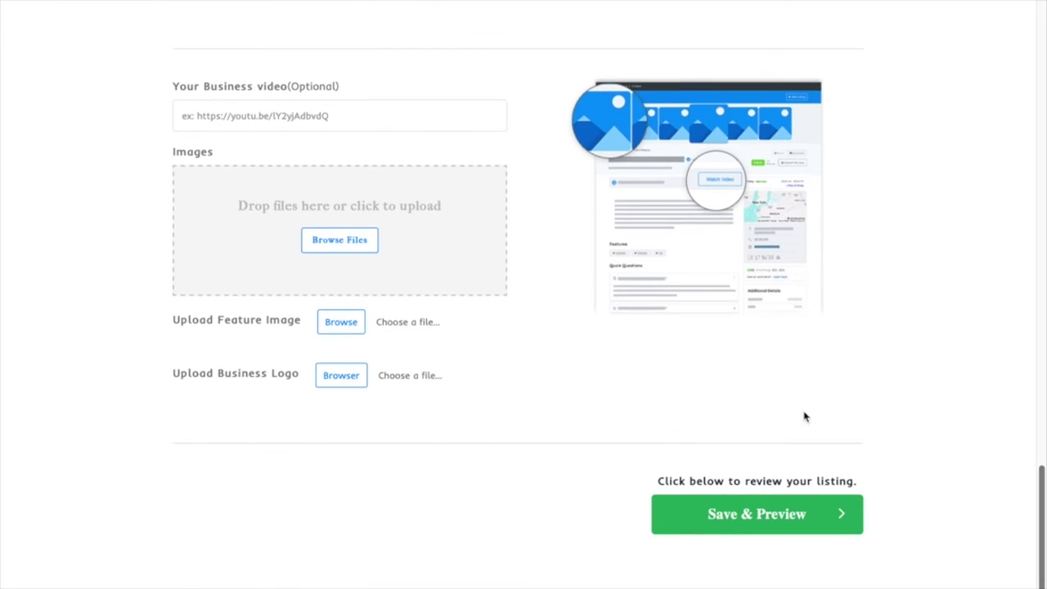
Upload three gallery images: the portrait, the night-sky photo and Albums-9small.jpg
click(336, 243)
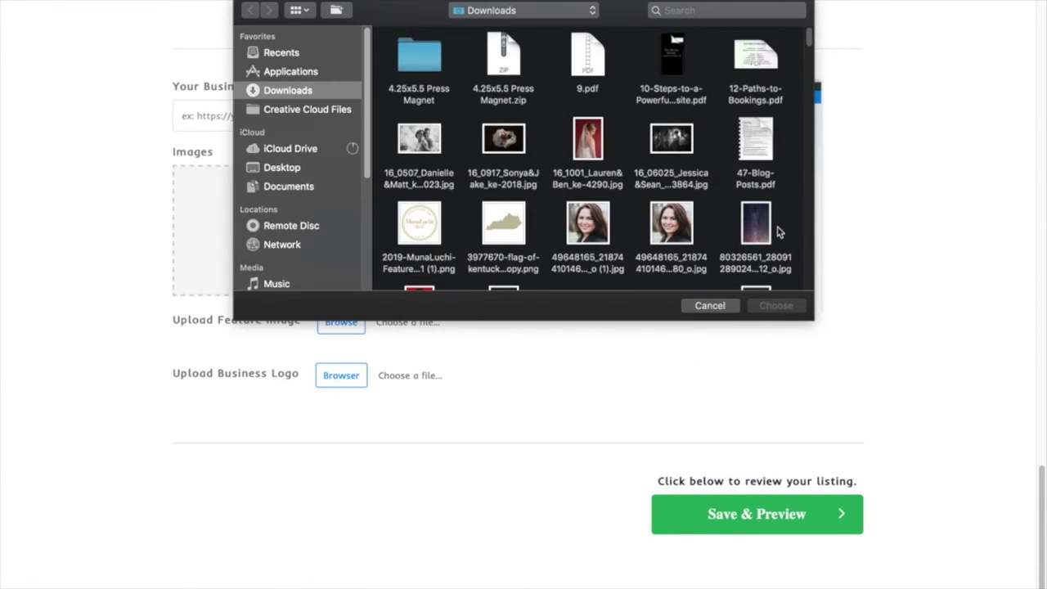
click(676, 228)
shift+click(757, 224)
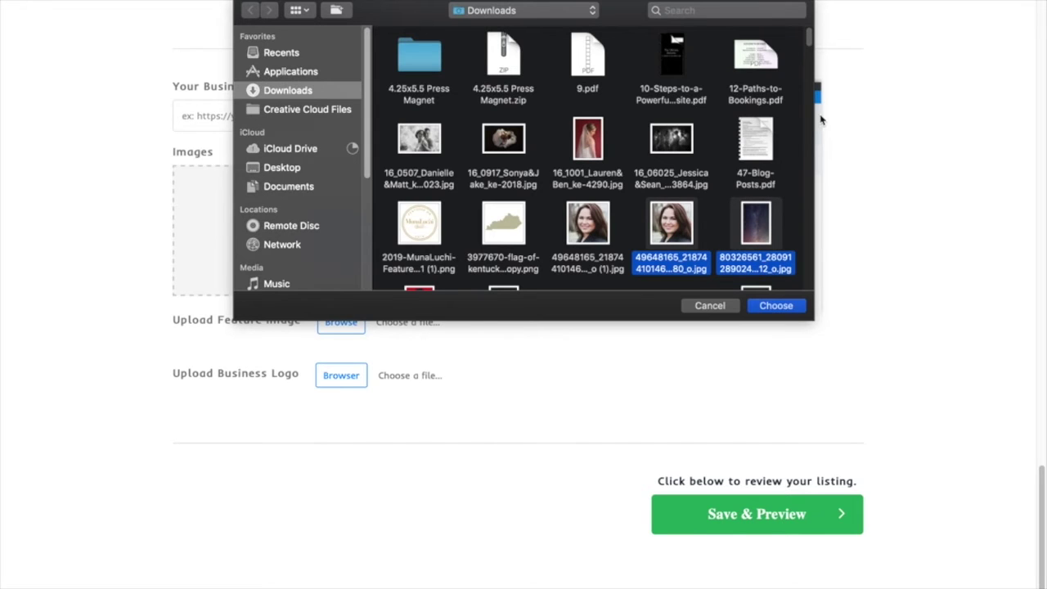
scroll(811, 51, down, 5)
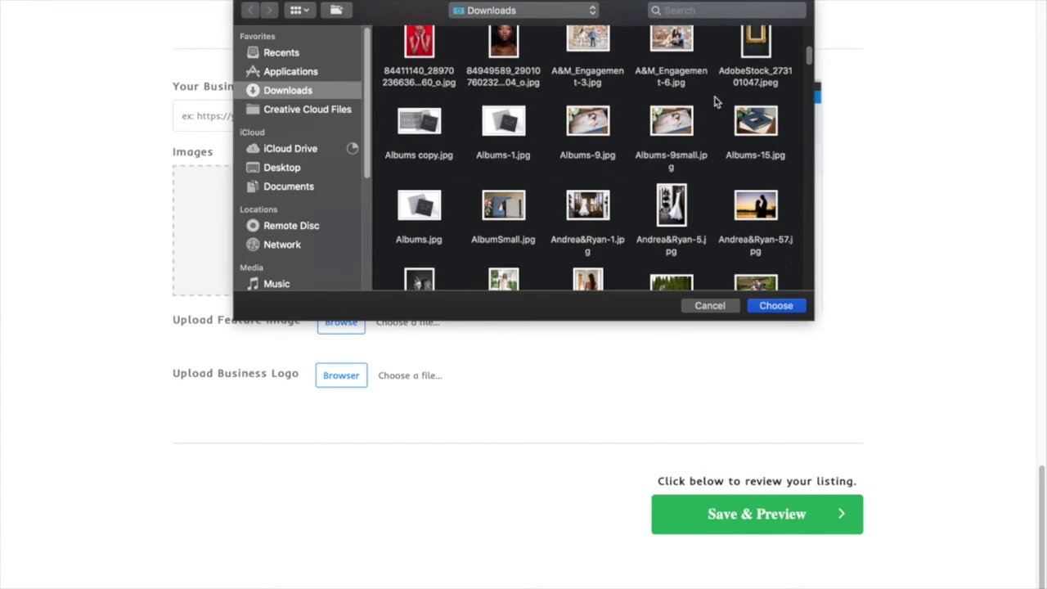
click(692, 119)
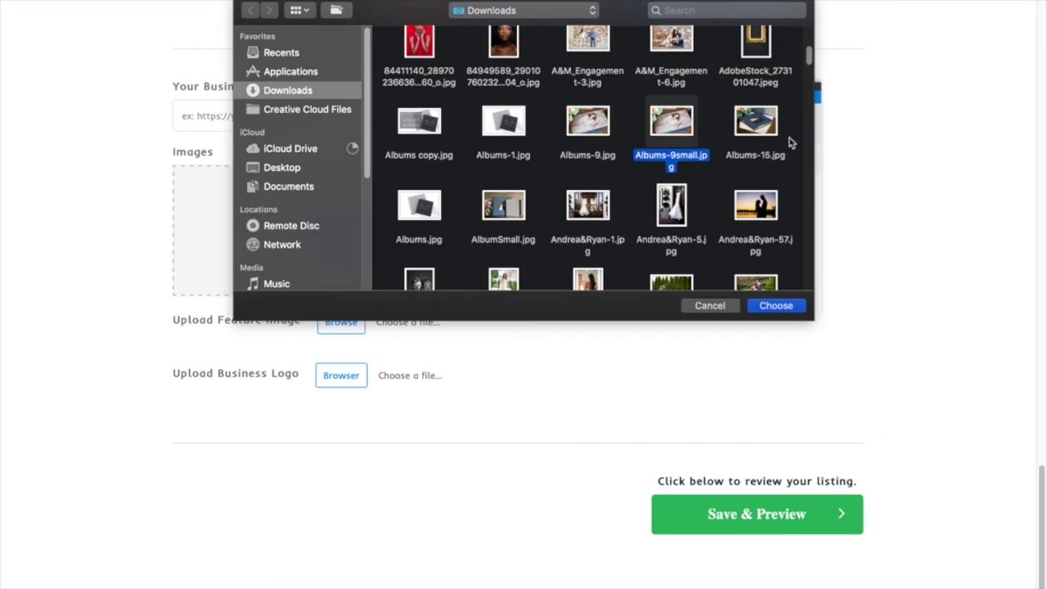
click(775, 307)
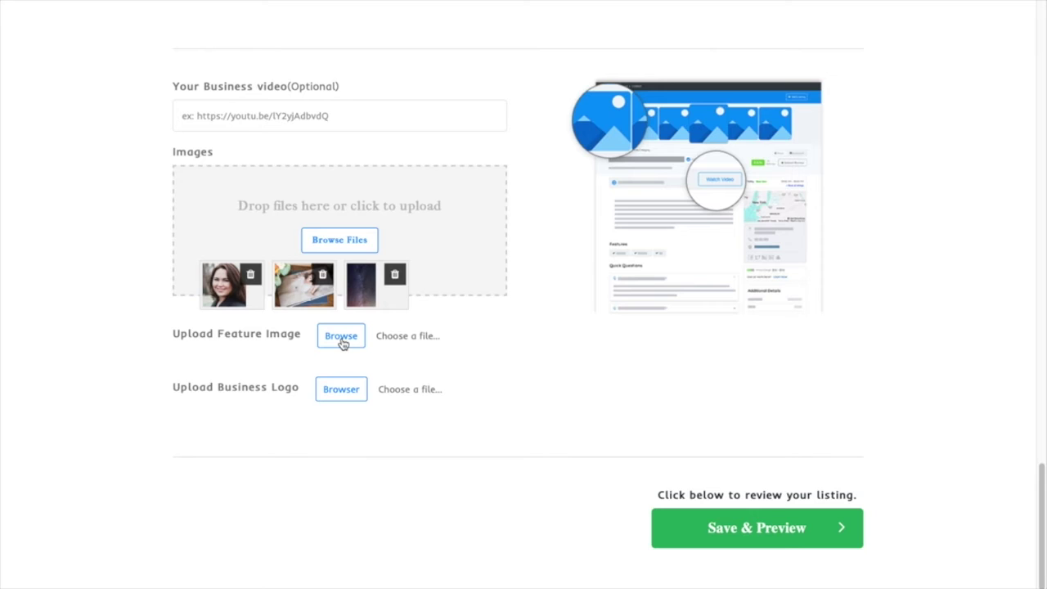
Attach Arcadia-6.jpg as the listing's feature image
click(341, 338)
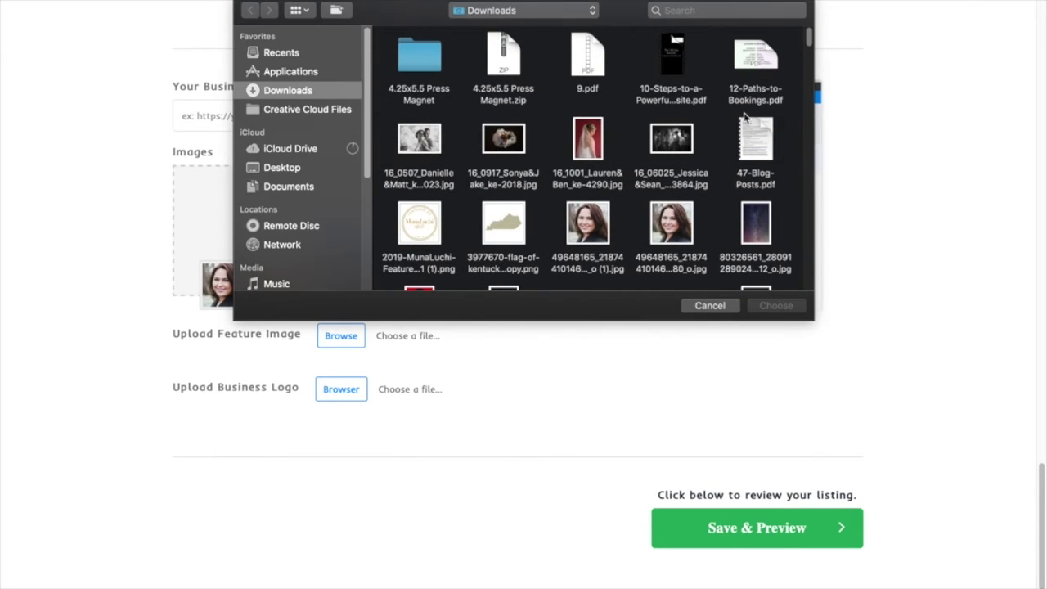
drag(809, 39, 811, 73)
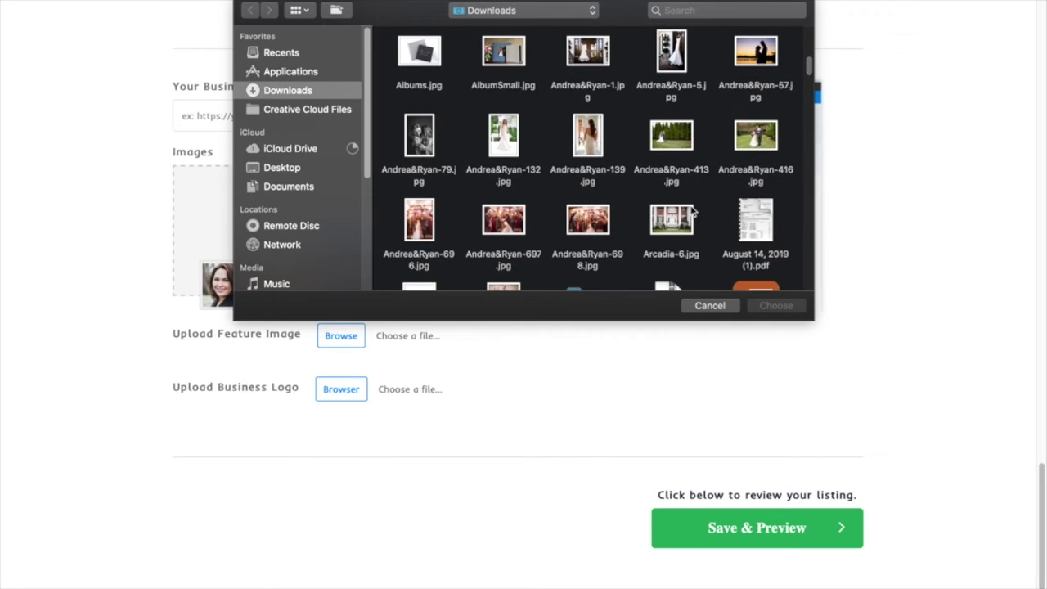
click(689, 218)
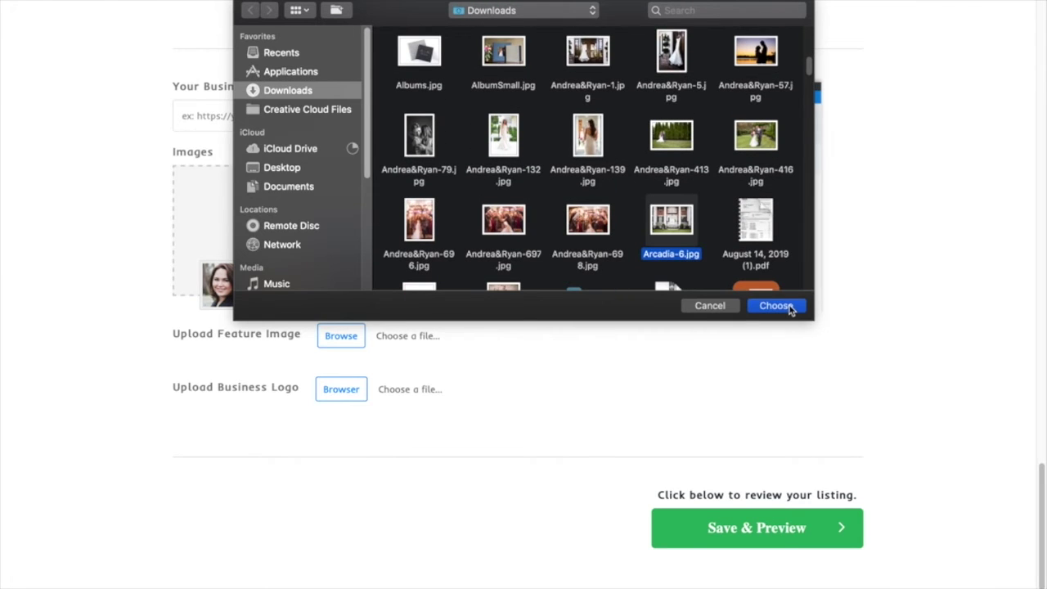
click(775, 306)
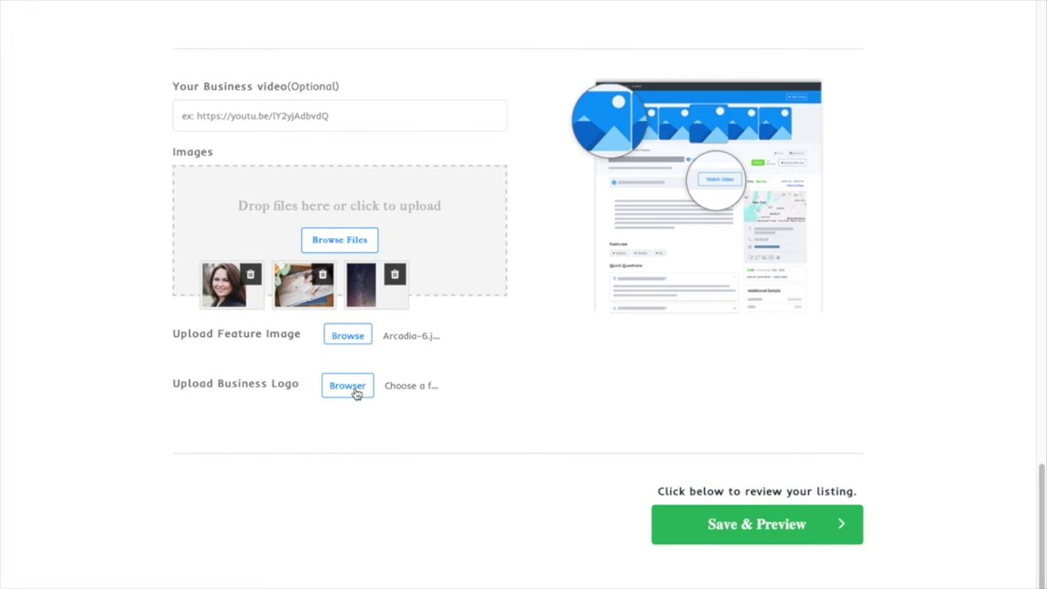
Attach the Kentucky flag image as the business logo
click(357, 393)
click(498, 238)
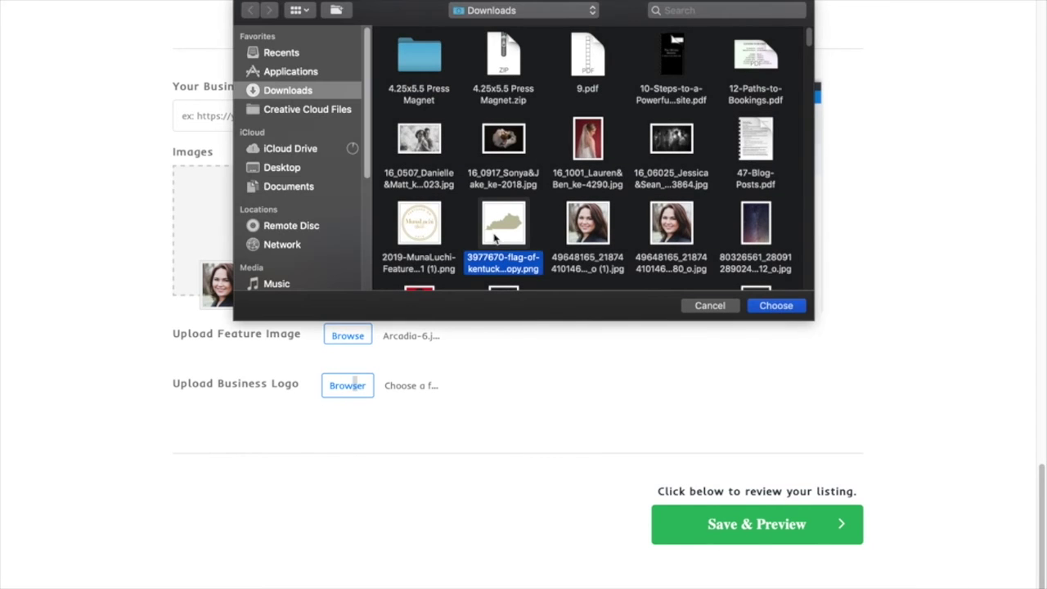
click(776, 306)
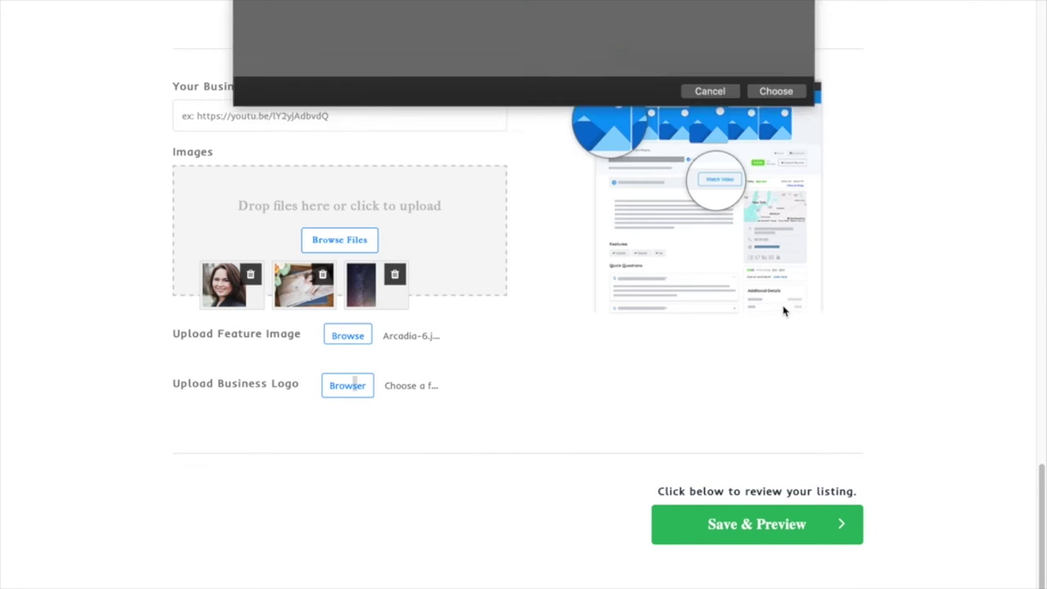
Try Save & Preview on the listing and close the error dialog that appears
click(735, 528)
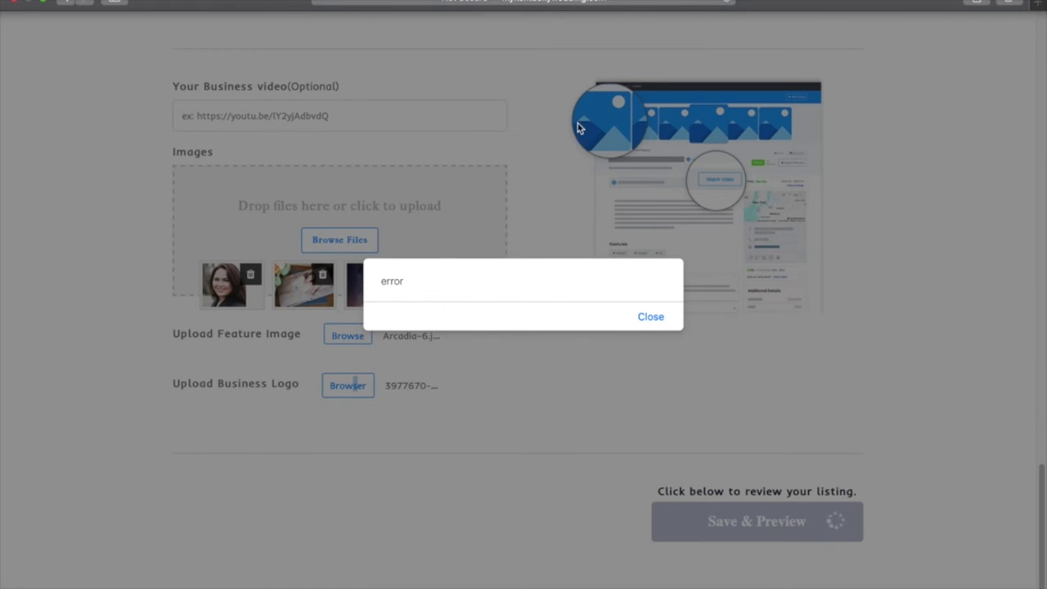
click(652, 320)
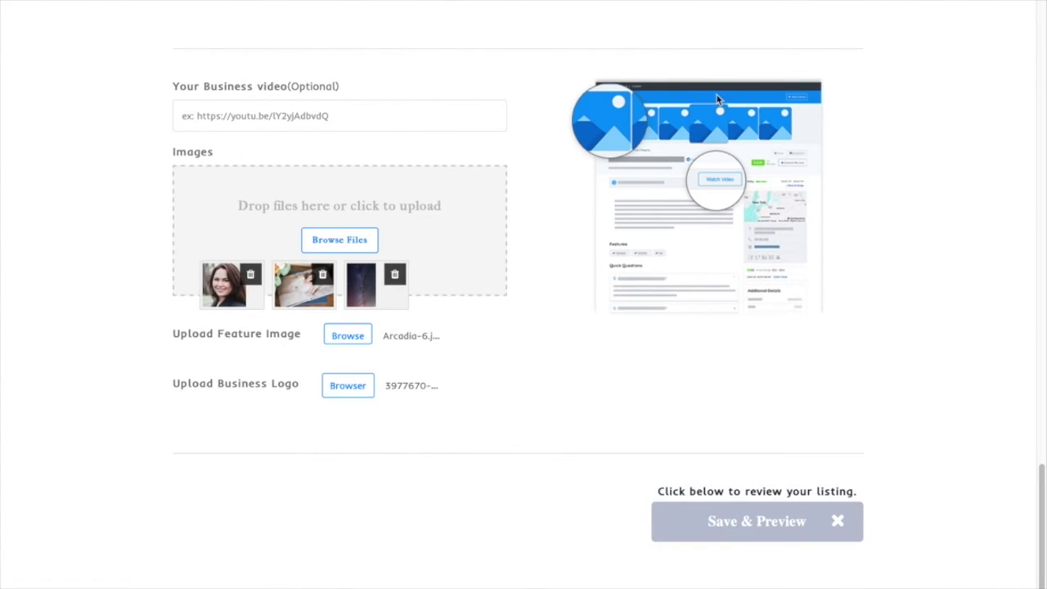
In the reloaded WordPress Listings admin, Quick Edit Fancy Bed and Breakfast to Published, then return to the form
mouse_move(123, 1)
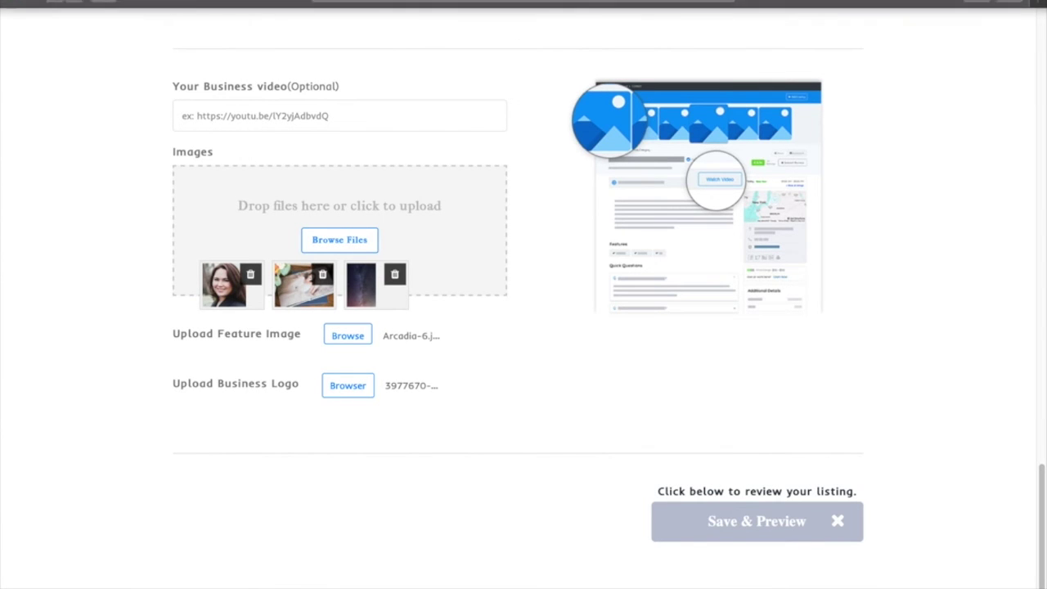
click(45, 5)
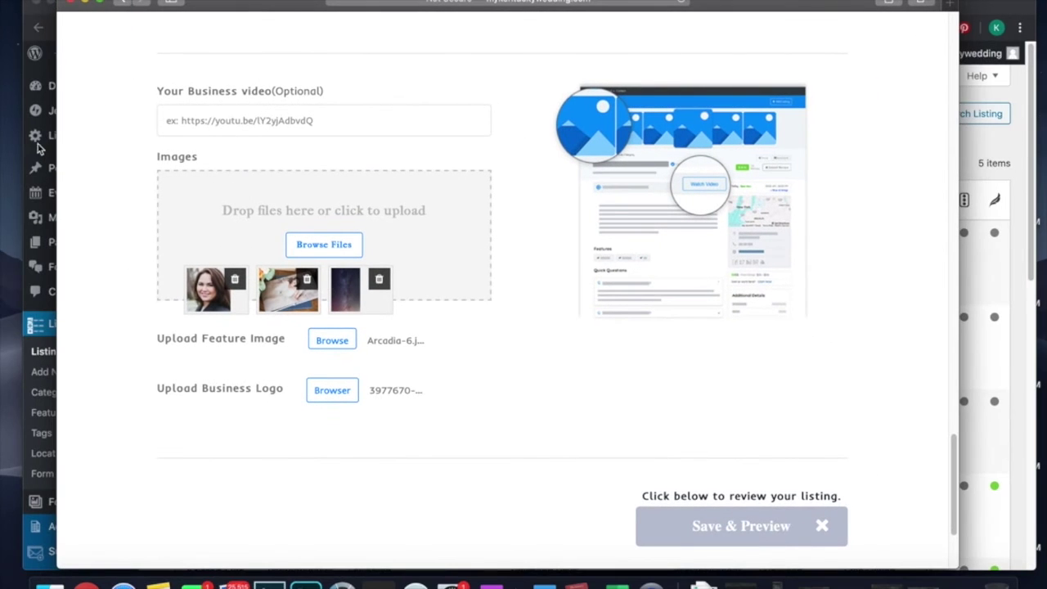
click(35, 332)
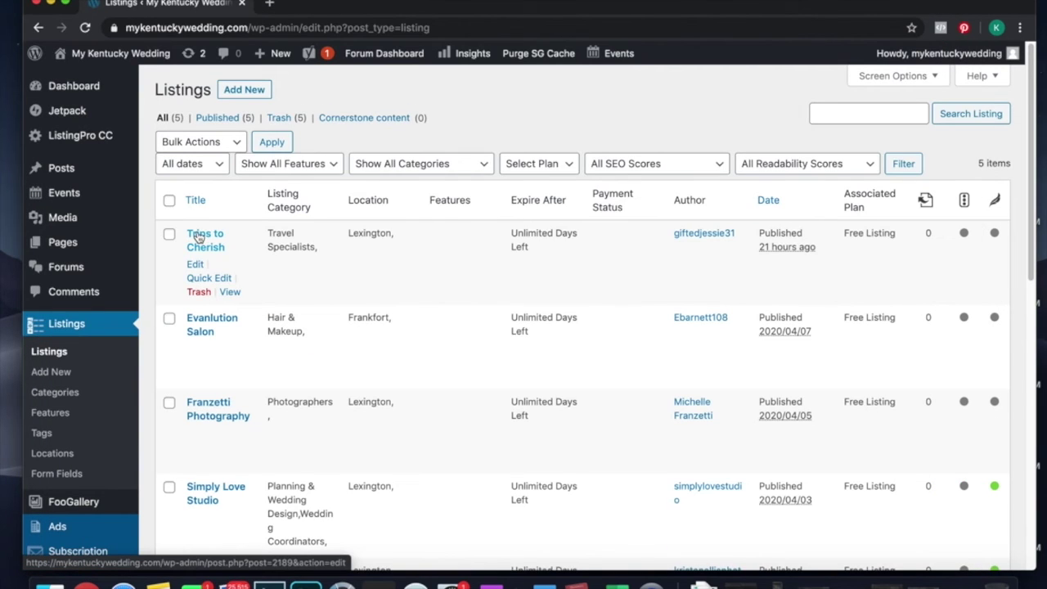
click(85, 28)
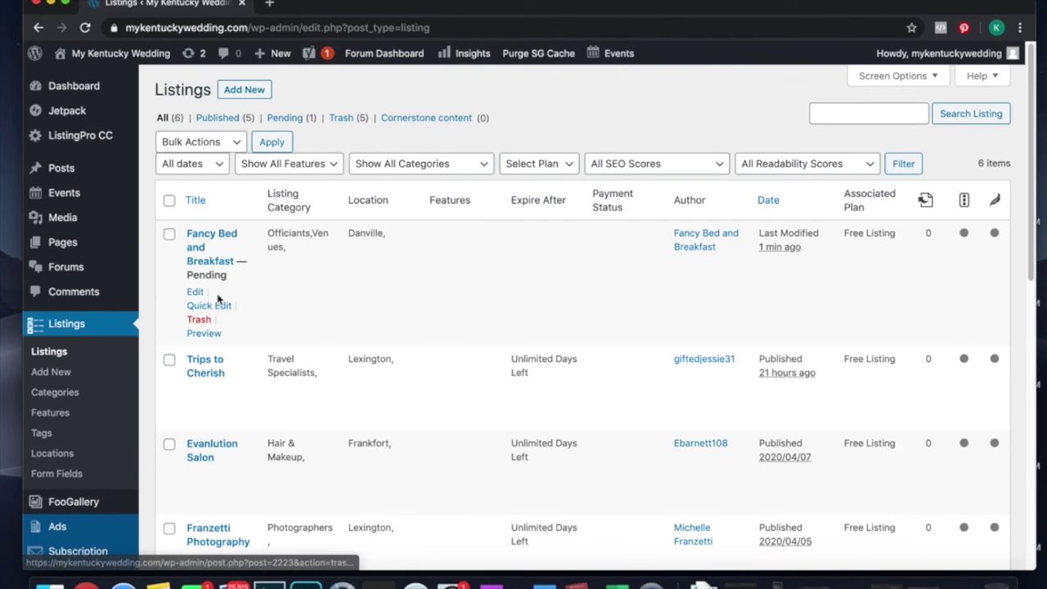
click(210, 305)
click(748, 330)
click(739, 315)
click(969, 513)
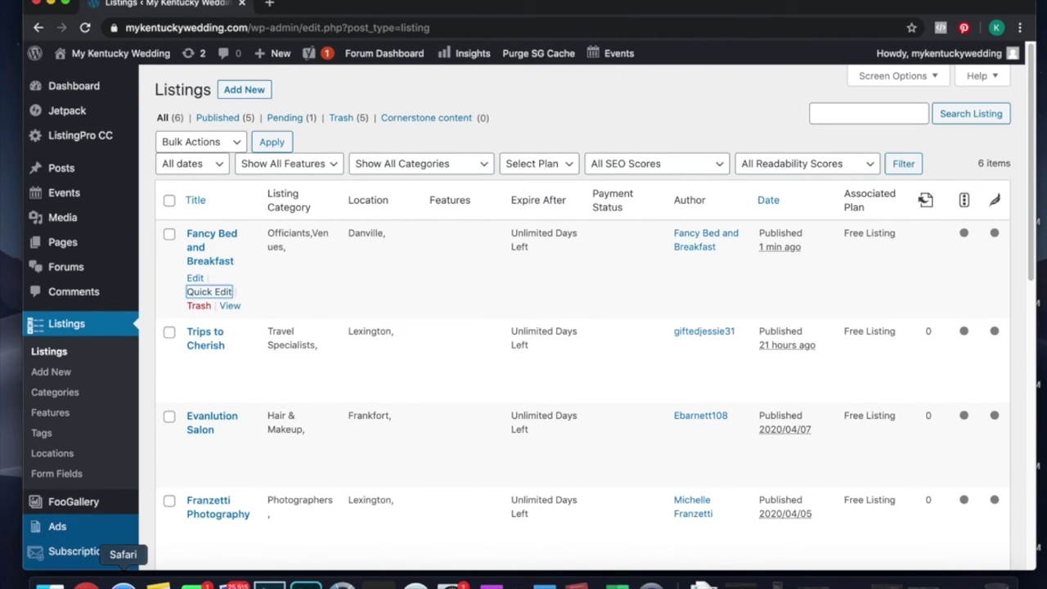
click(122, 584)
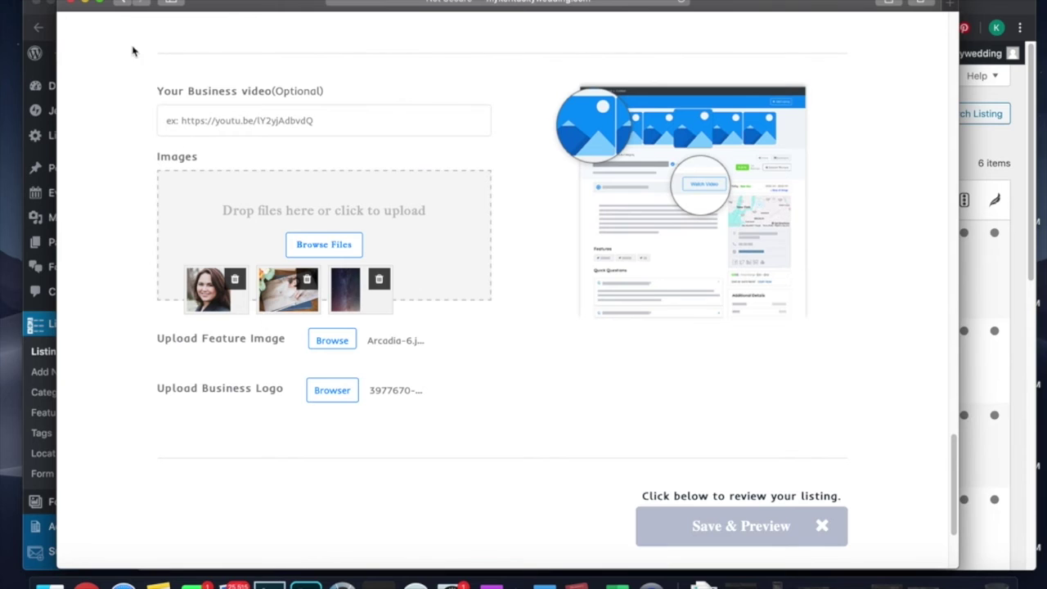
From the homepage, search for Venues in Danville, KY, USA
click(98, 5)
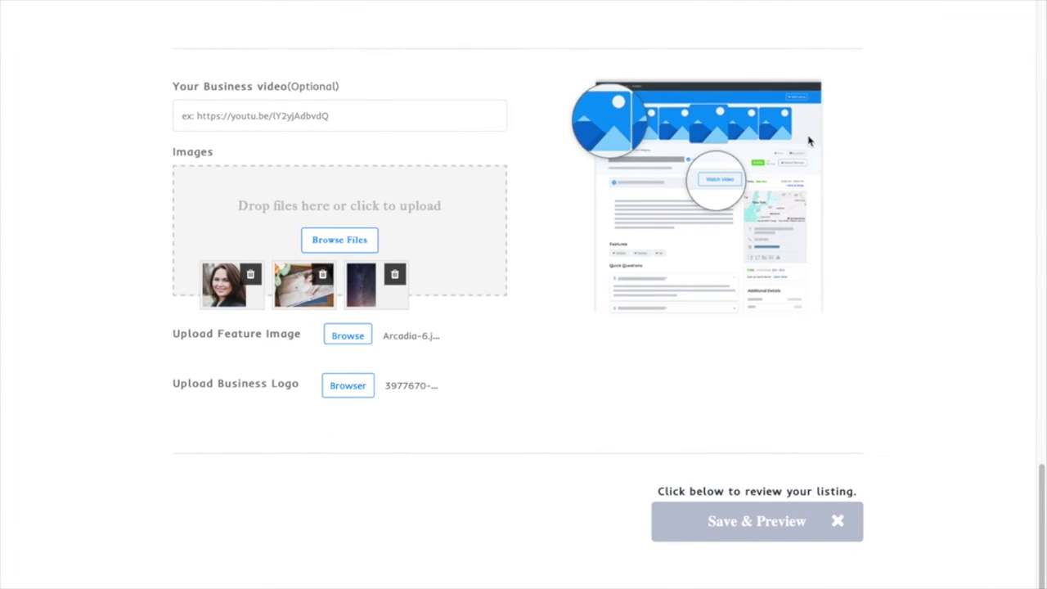
drag(1043, 488, 1042, 33)
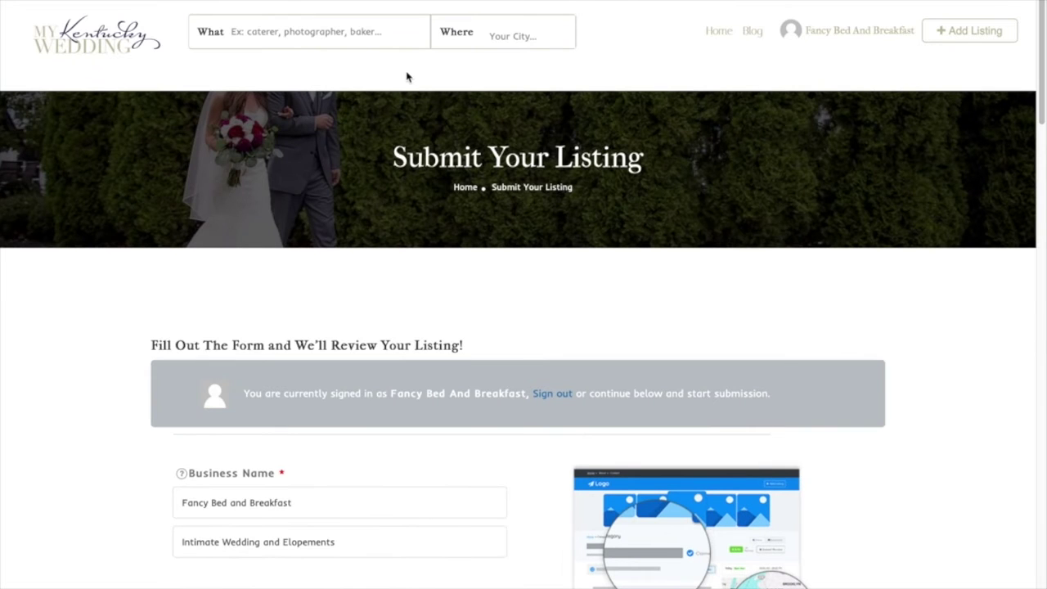
click(88, 49)
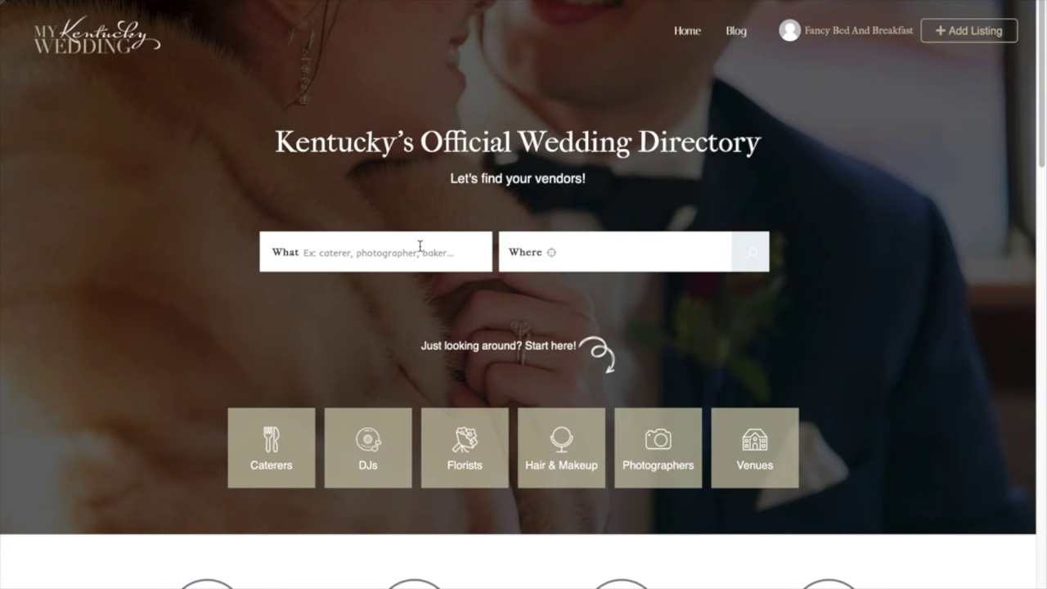
click(420, 249)
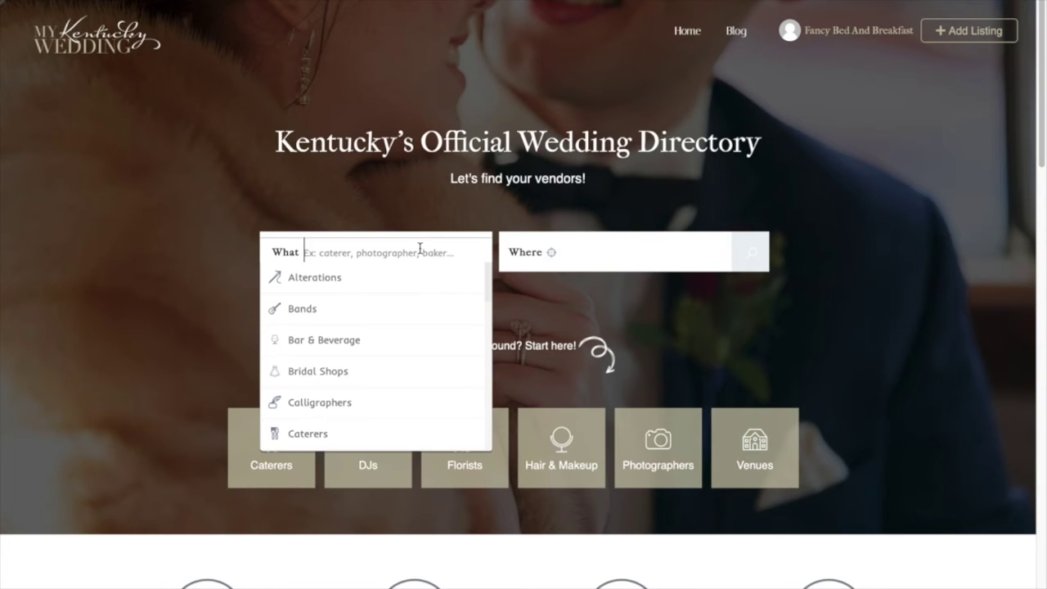
drag(489, 282, 492, 430)
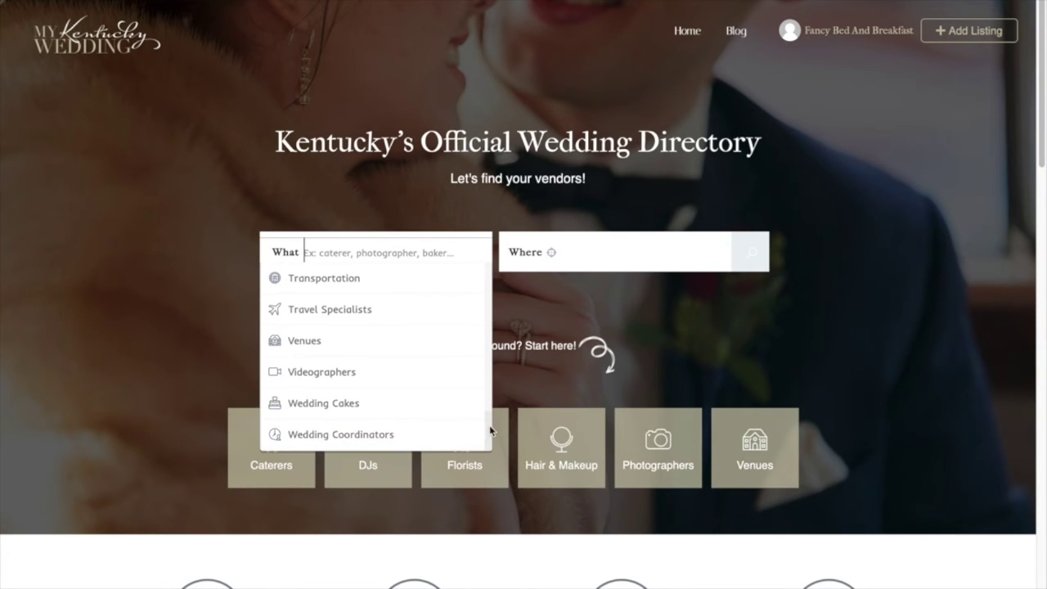
click(382, 352)
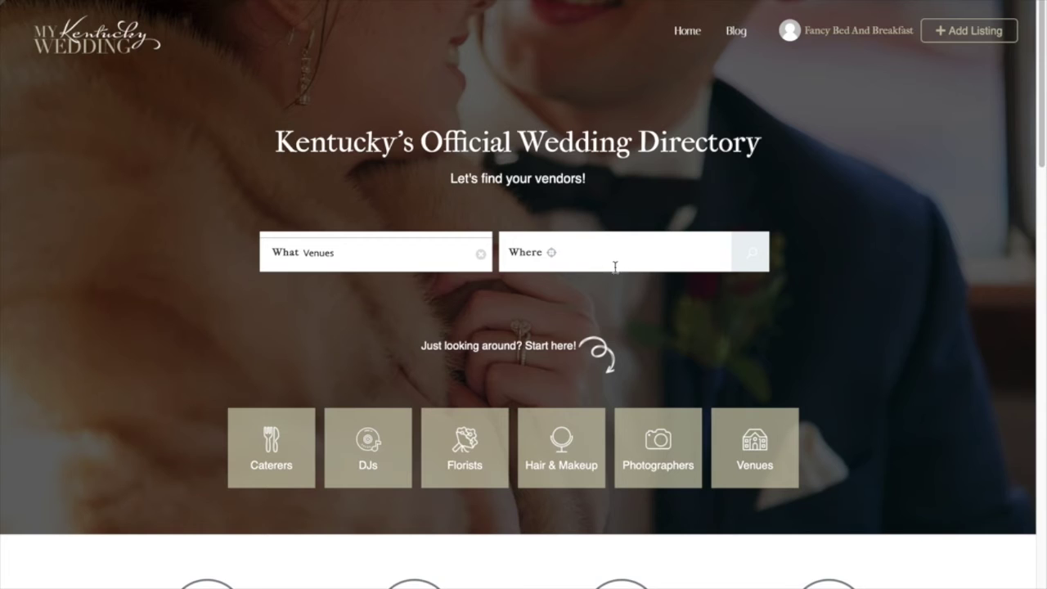
click(687, 253)
text(danville)
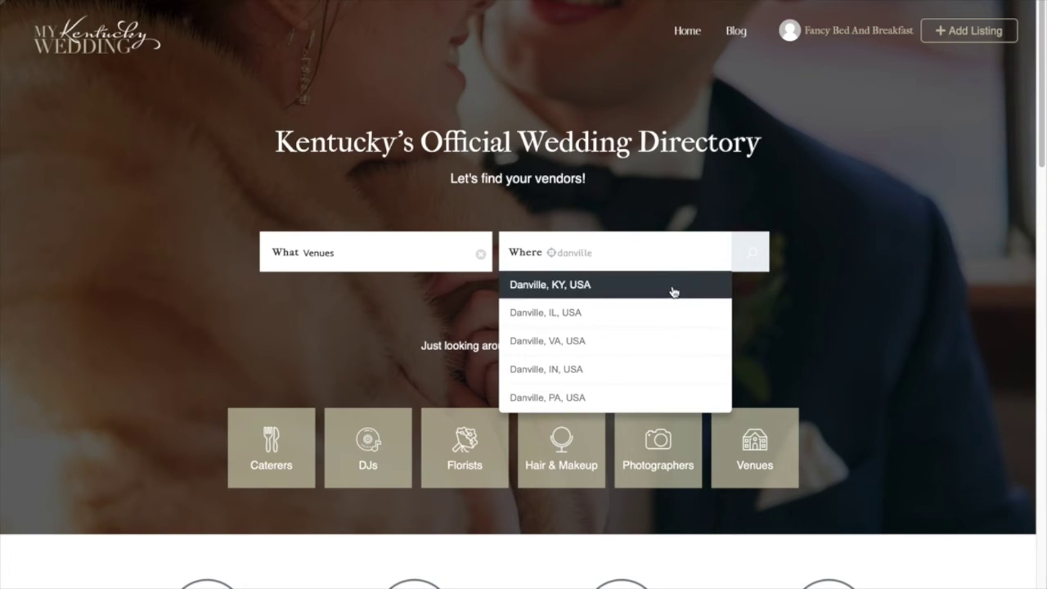
click(673, 292)
click(746, 257)
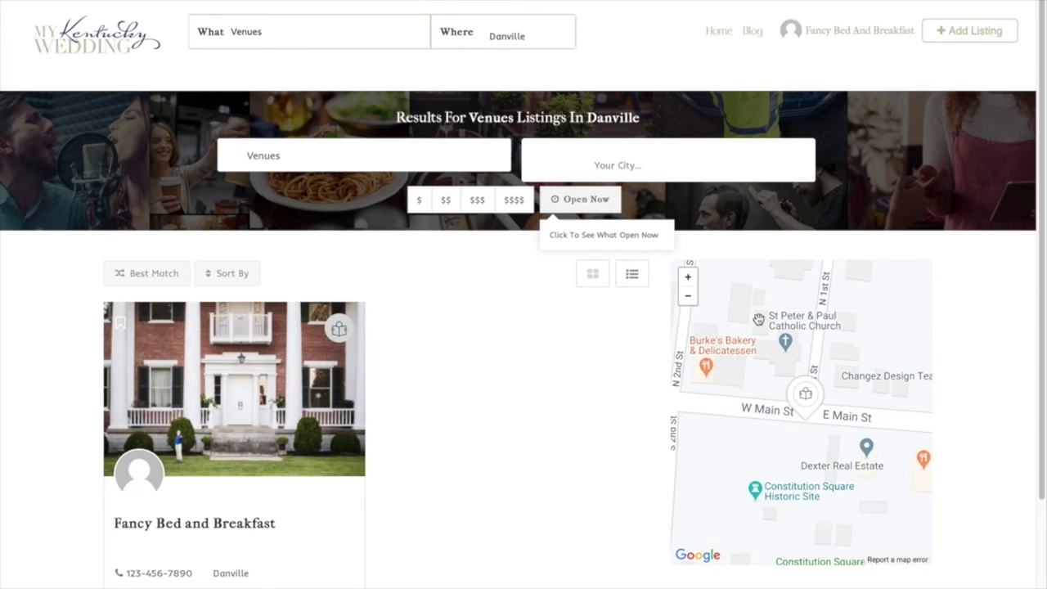
Zoom the results map out five levels to show all of Danville
drag(1041, 201, 1044, 268)
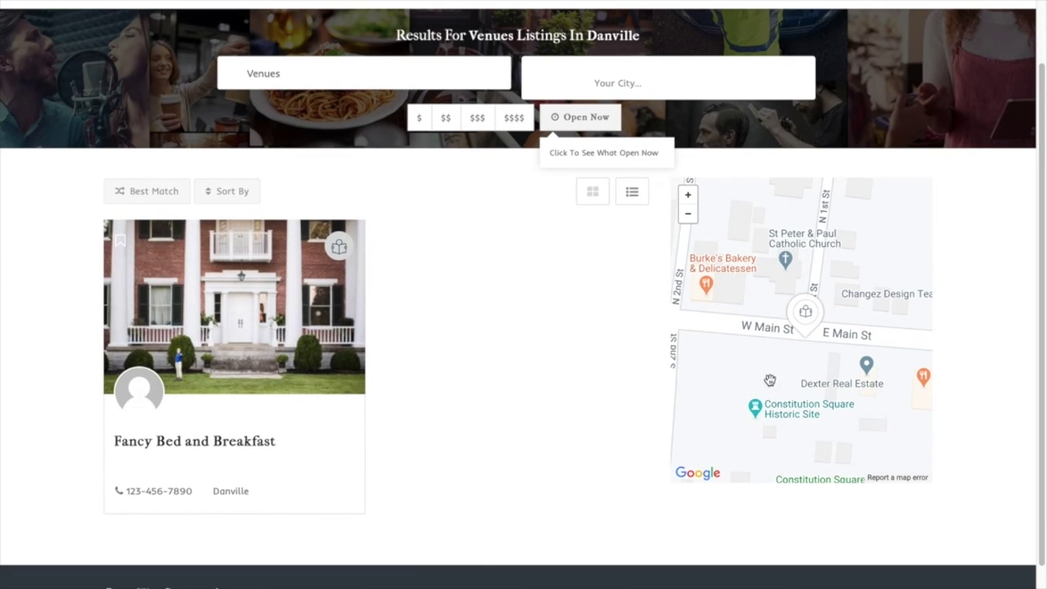
click(688, 214)
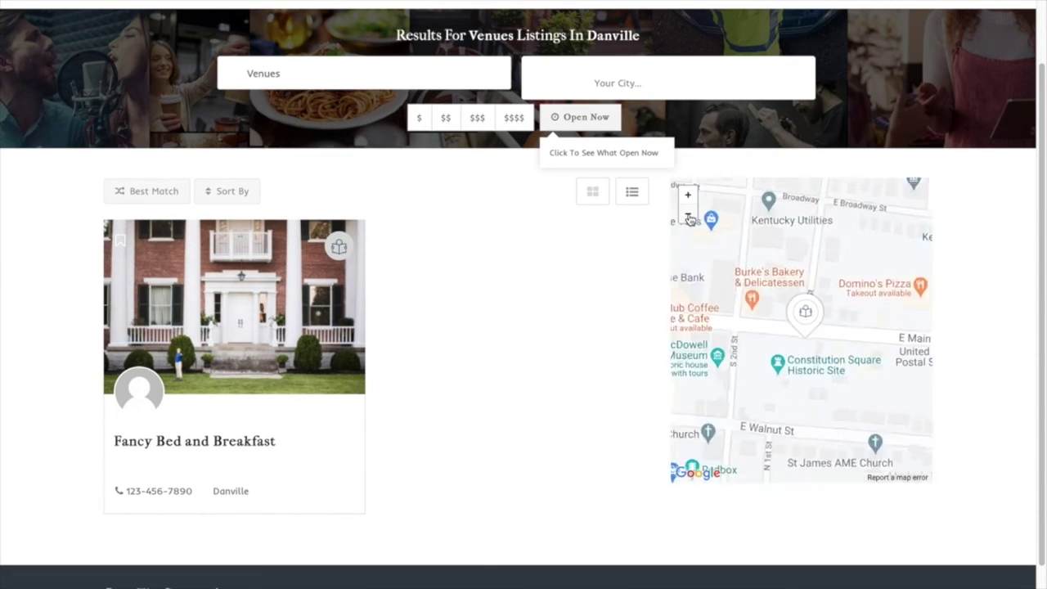
click(688, 214)
click(688, 214)
click(688, 216)
click(688, 216)
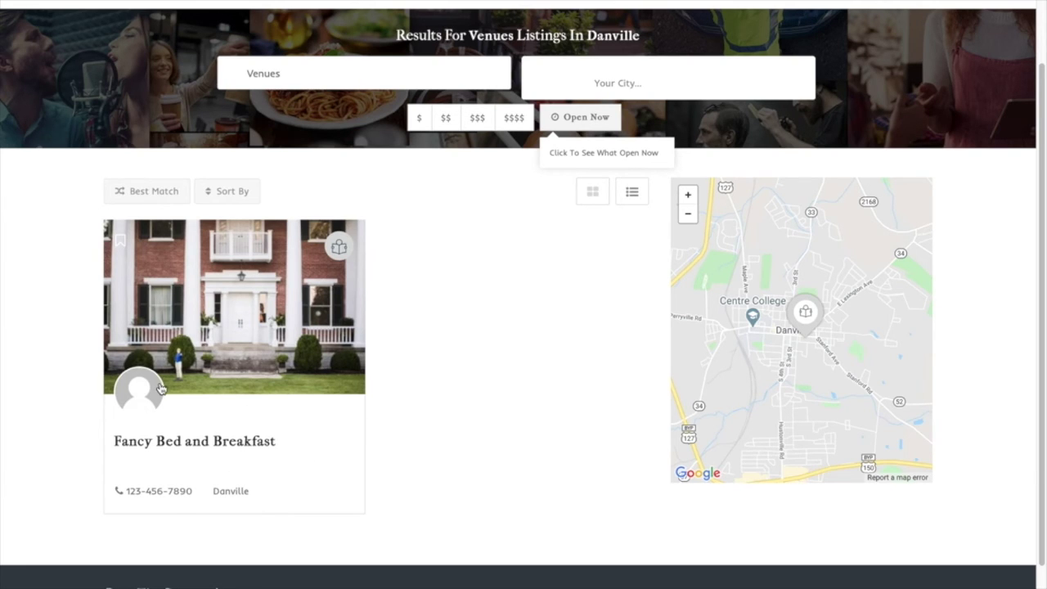
Open the Fancy Bed and Breakfast listing in a new tab and switch to it
right_click(189, 351)
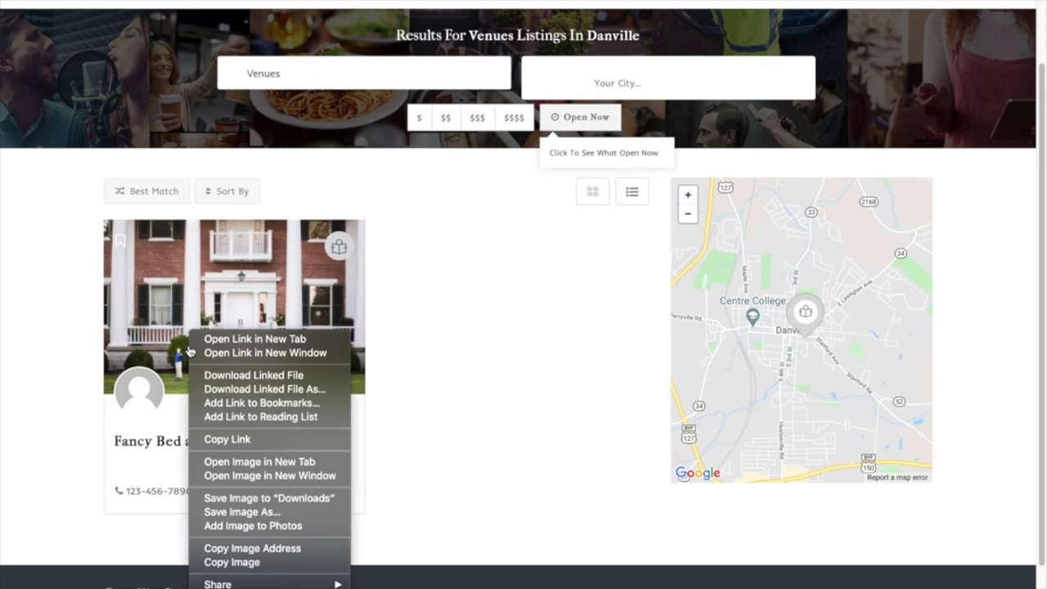
click(211, 339)
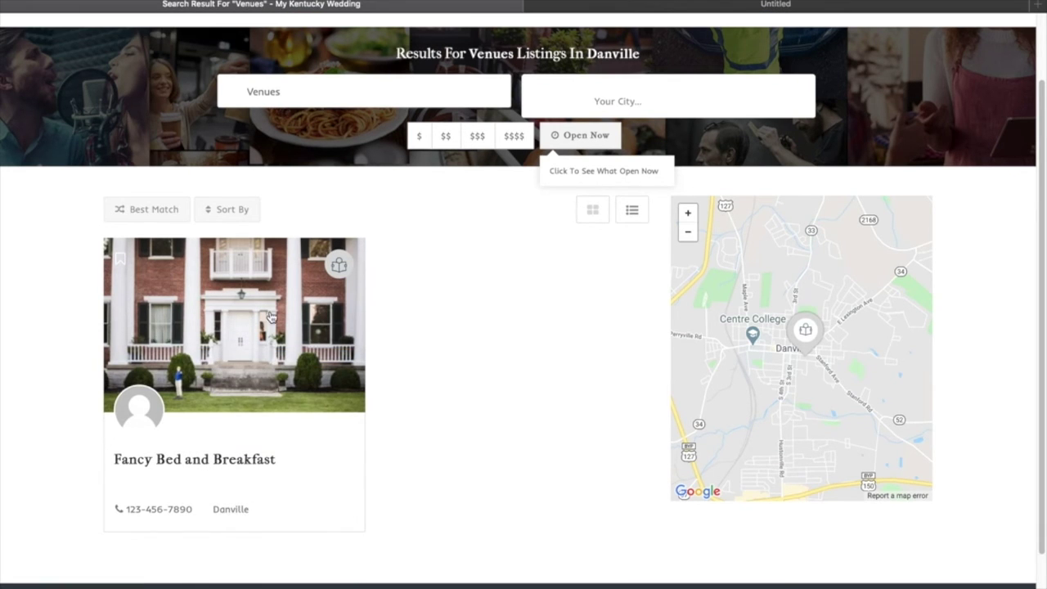
click(717, 12)
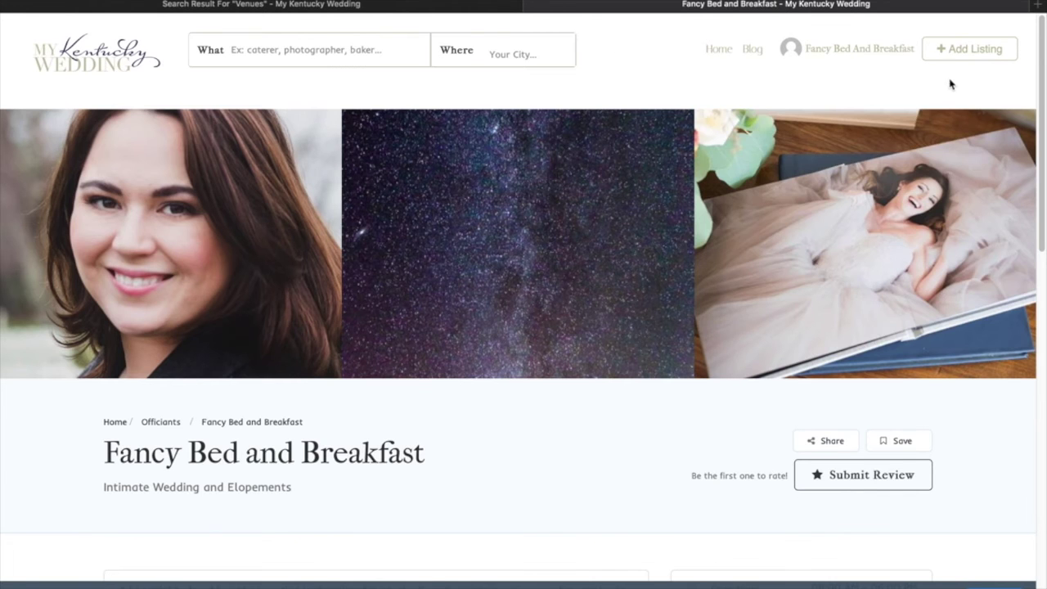
Show all weekly timings and view the 2,000–7,000 price range, then return to the Search Result tab
drag(1045, 47, 1045, 253)
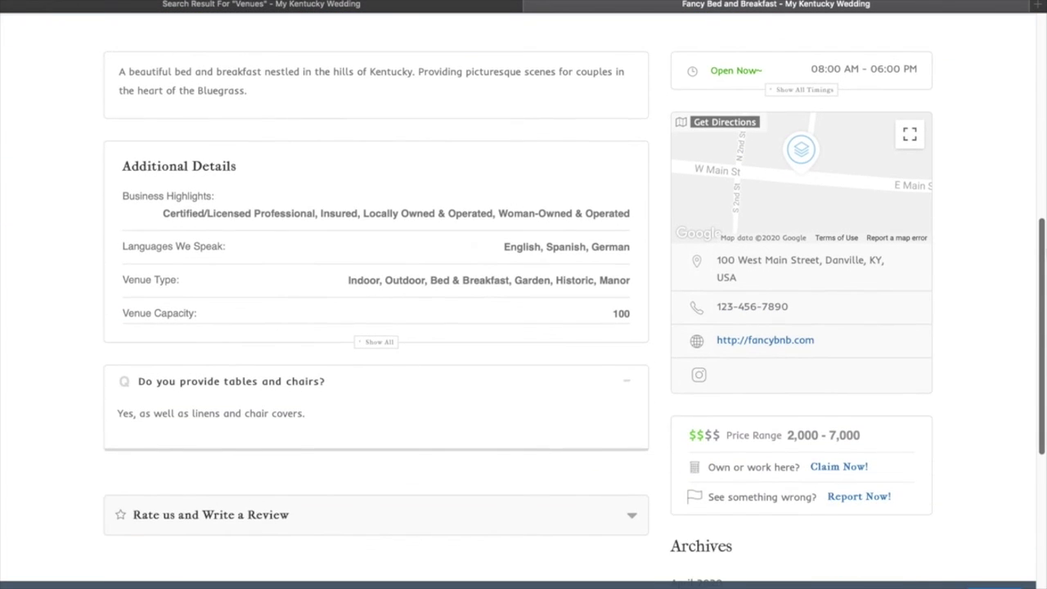
click(790, 95)
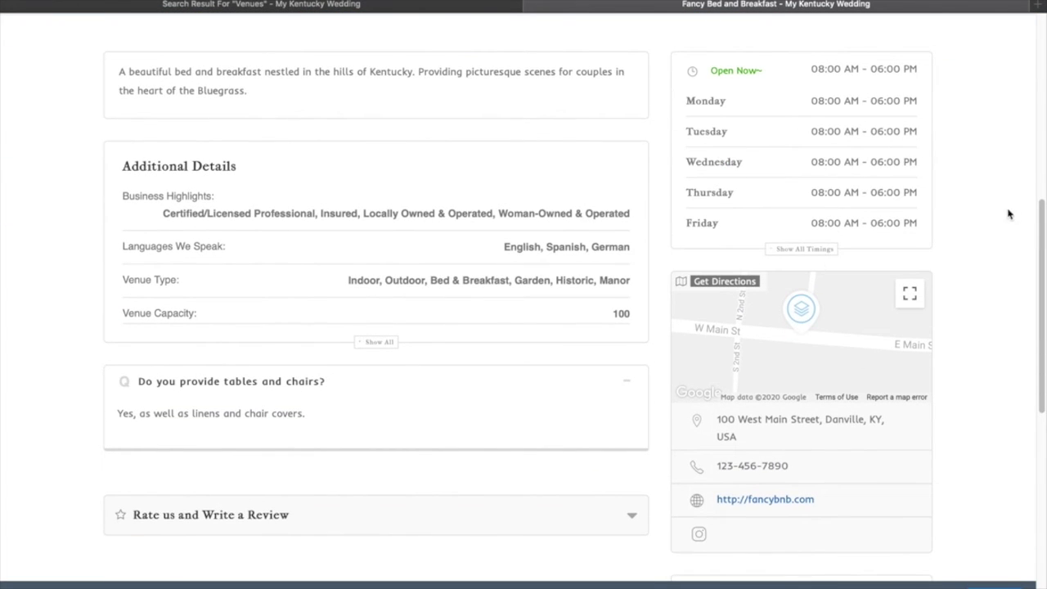
drag(1041, 219, 1043, 30)
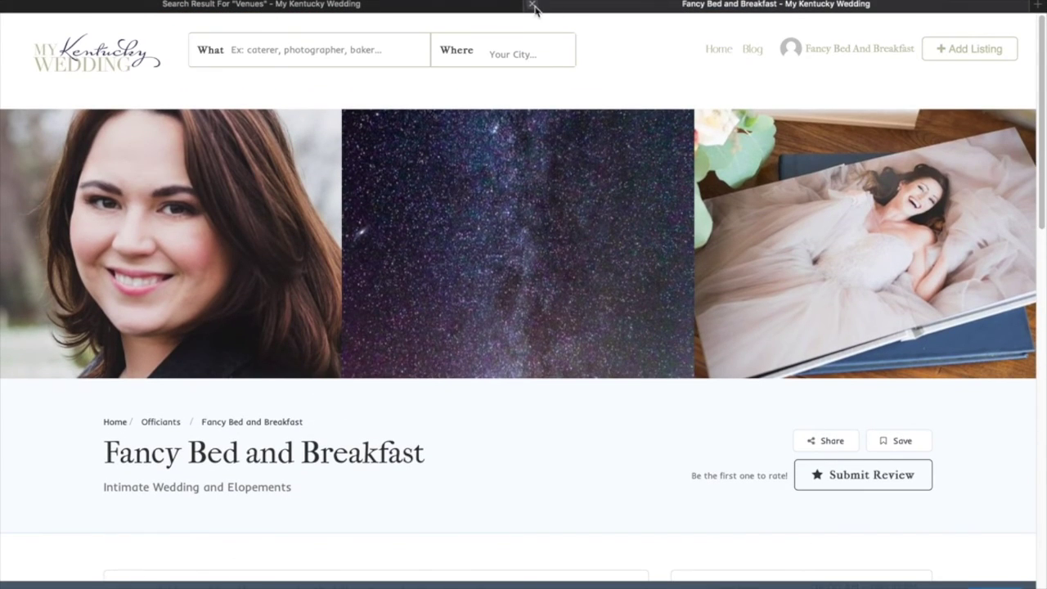
click(524, 8)
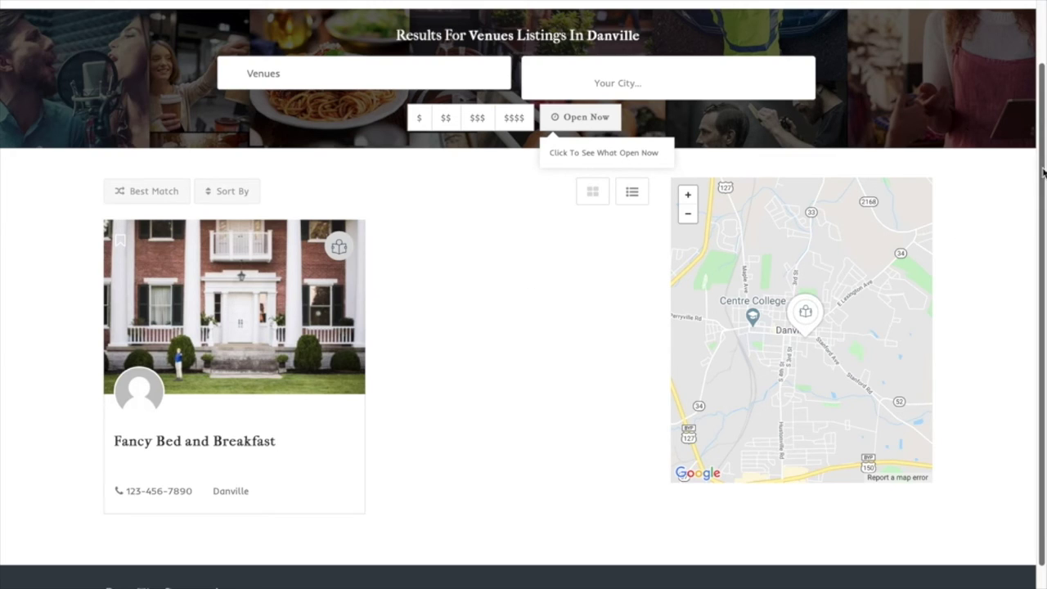
Choose Update Profile from the account name menu in the header
drag(1043, 172, 1043, 104)
click(878, 33)
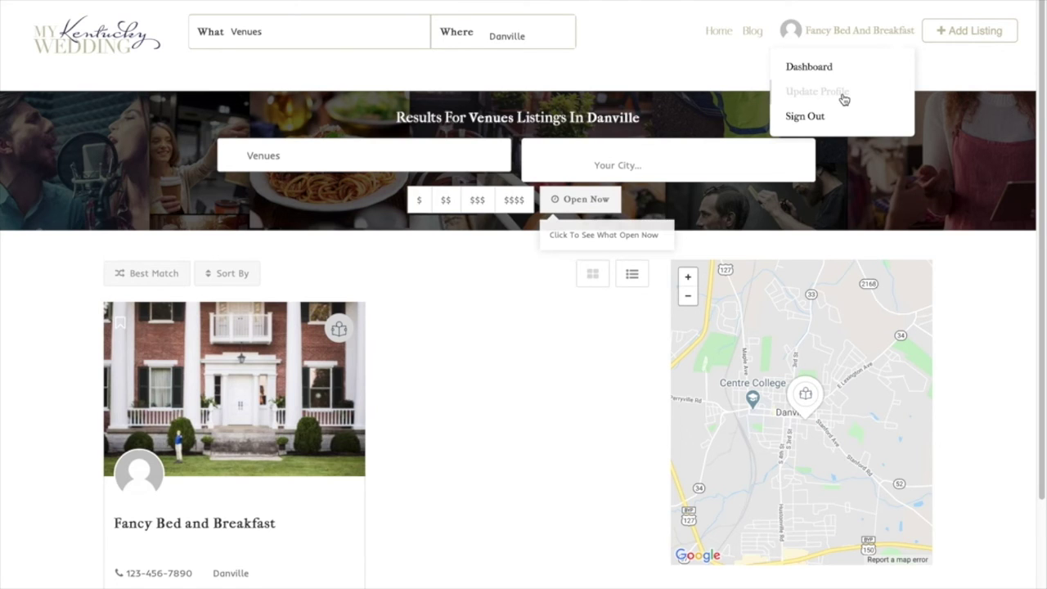
click(818, 92)
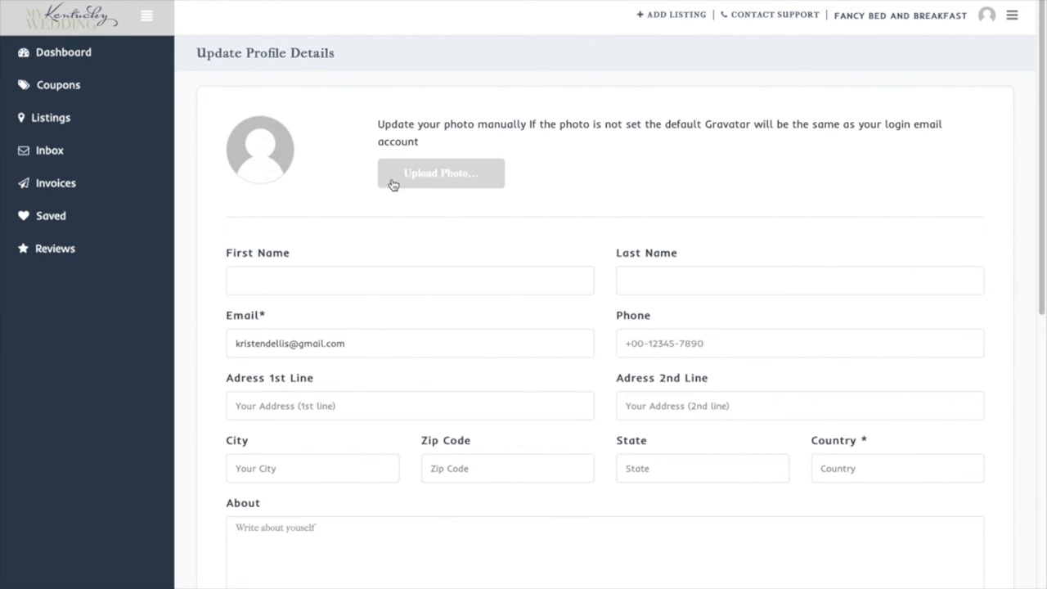
Set the profile photo to the previously uploaded portrait image
click(440, 182)
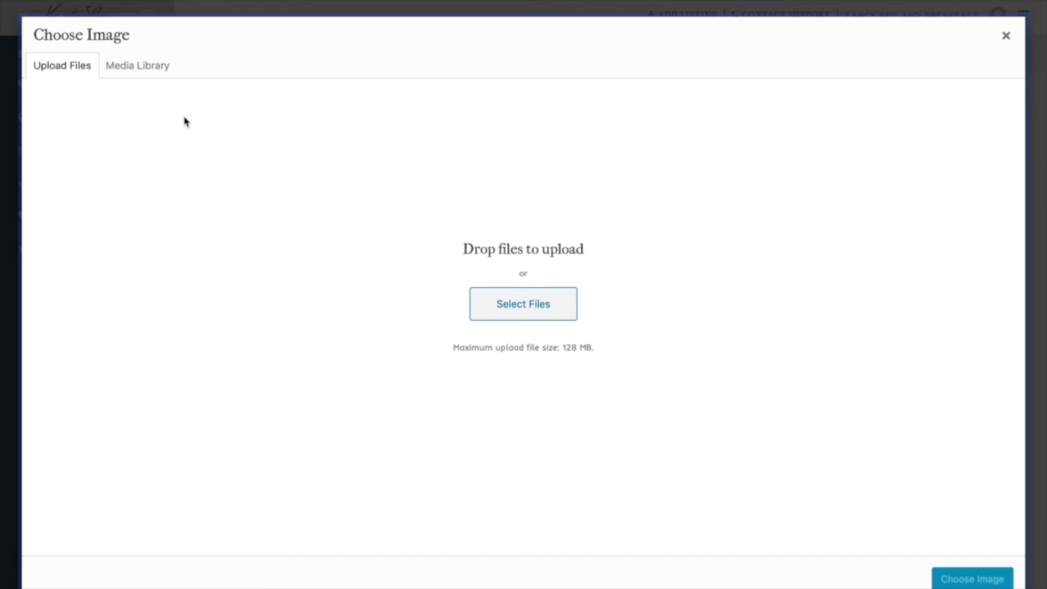
click(156, 72)
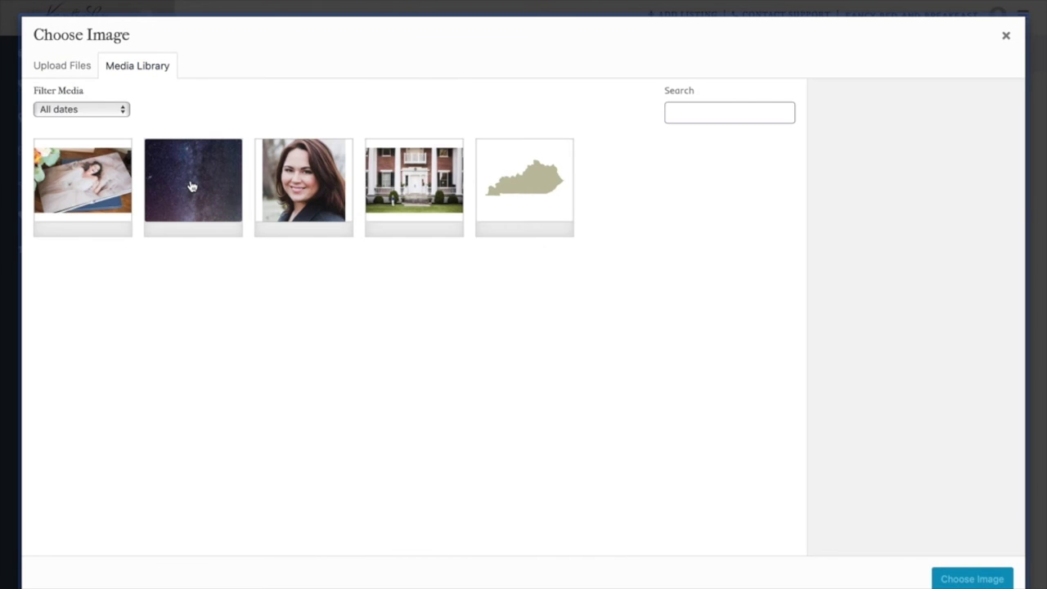
click(282, 202)
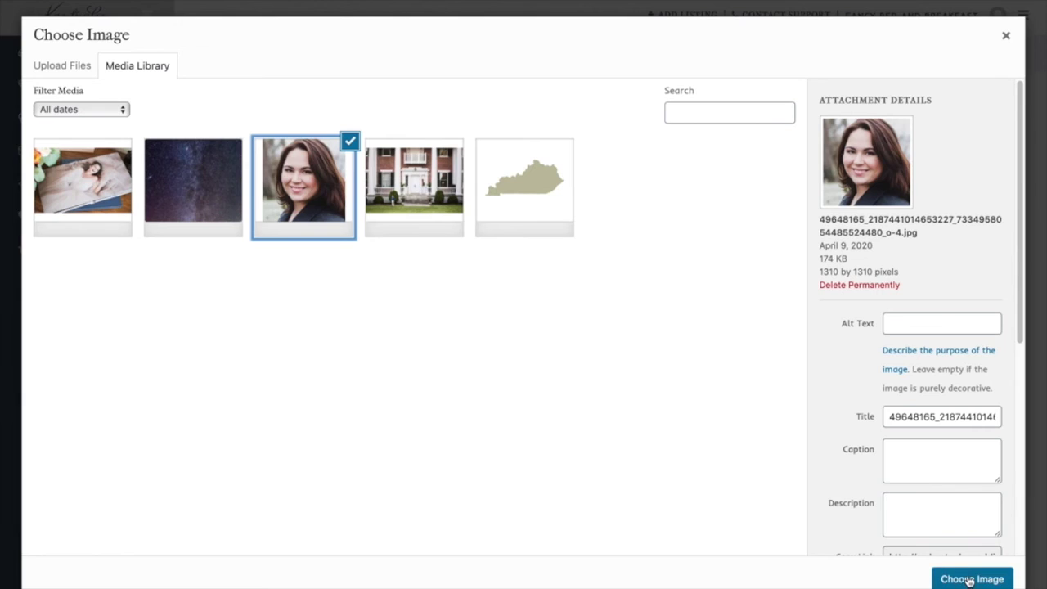
click(968, 577)
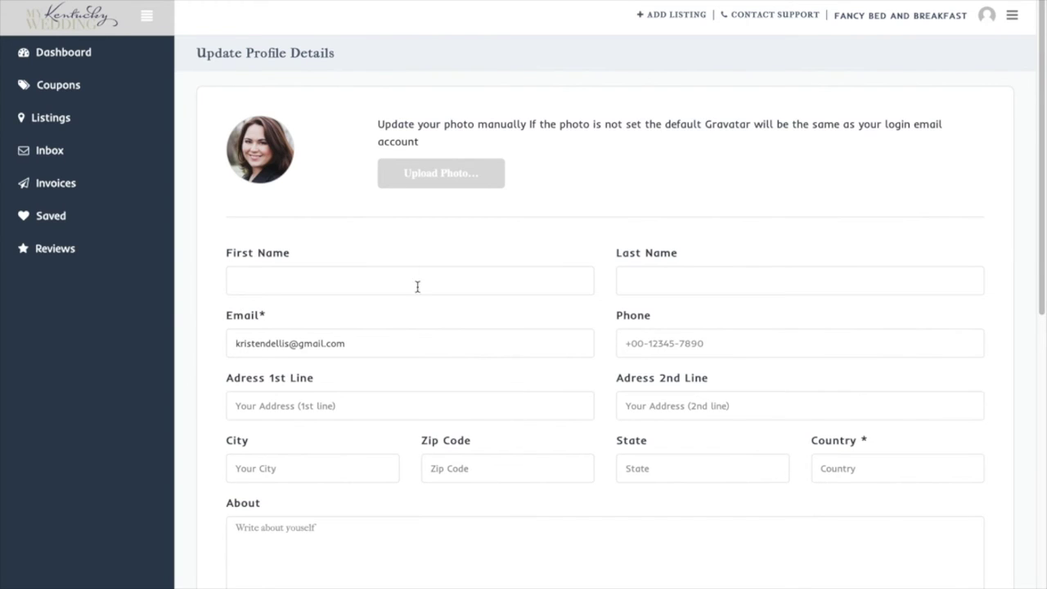
Set Country to United States, save the profile, and go to the home page
click(864, 466)
text(United States)
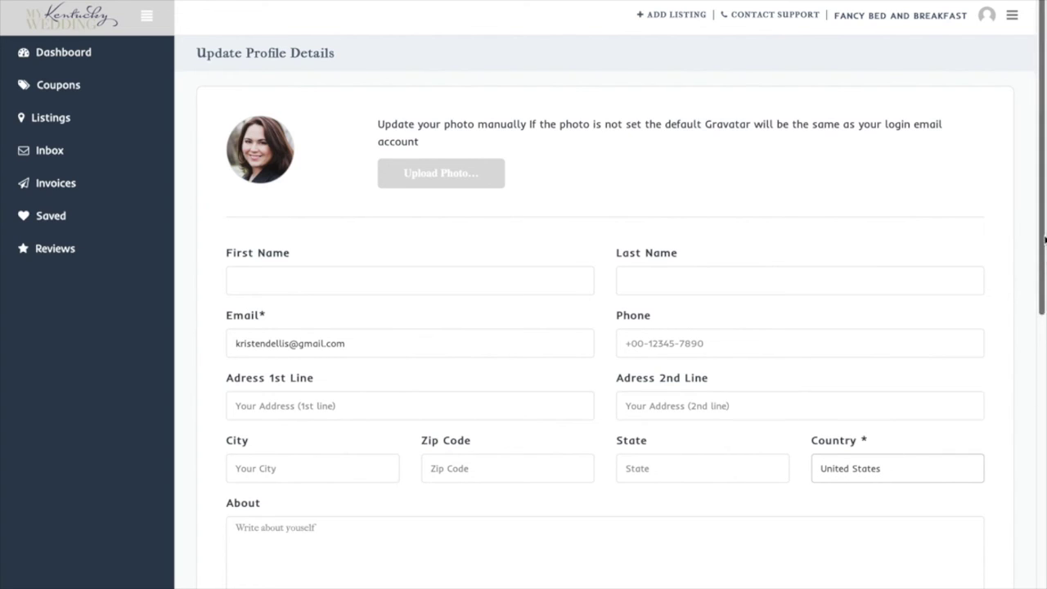
scroll(1042, 238, down, 5)
scroll(481, 499, down, 3)
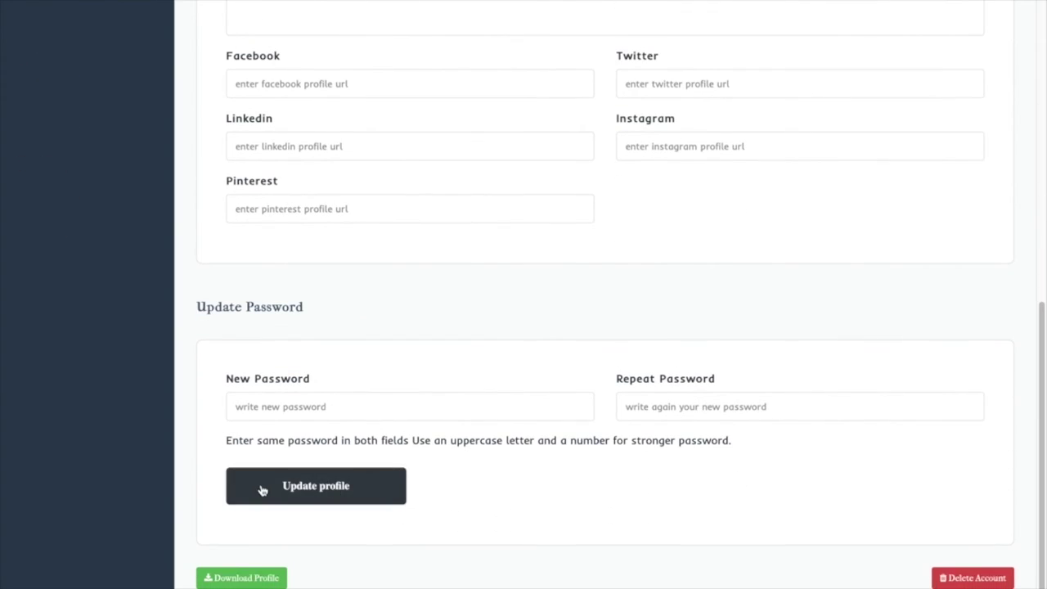
click(263, 489)
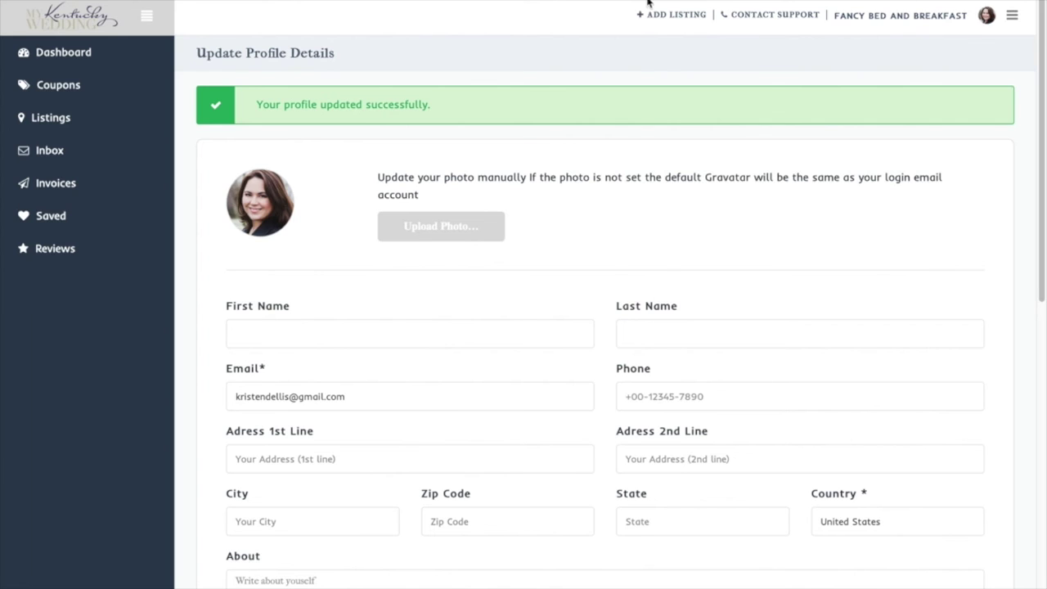
click(75, 15)
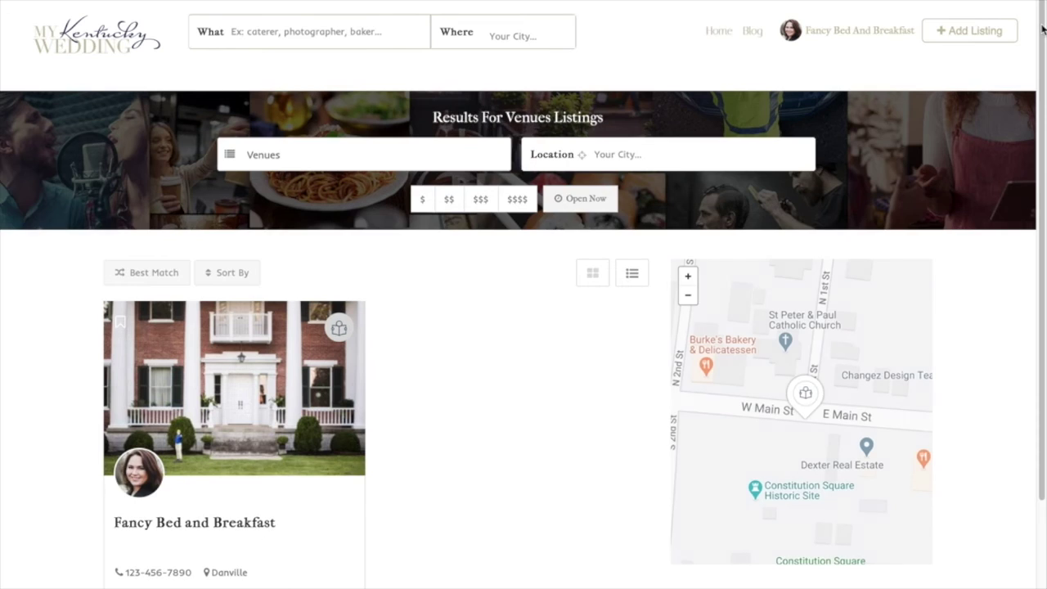
Review the Fancy Bed and Breakfast venue card and map, and dismiss the new-listing notification
scroll(282, 235, down, 2)
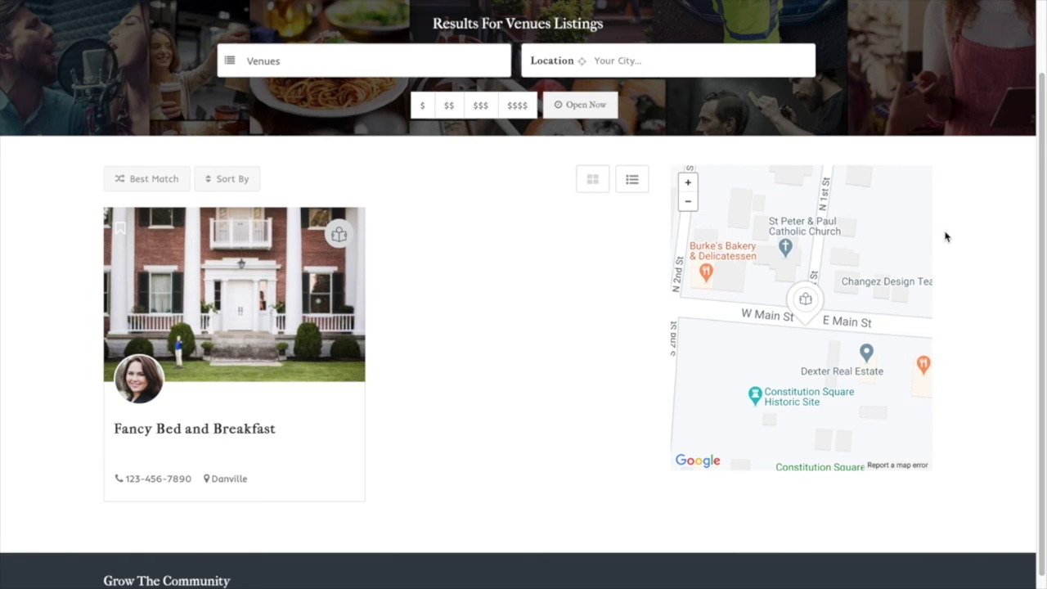
drag(1042, 197, 1041, 106)
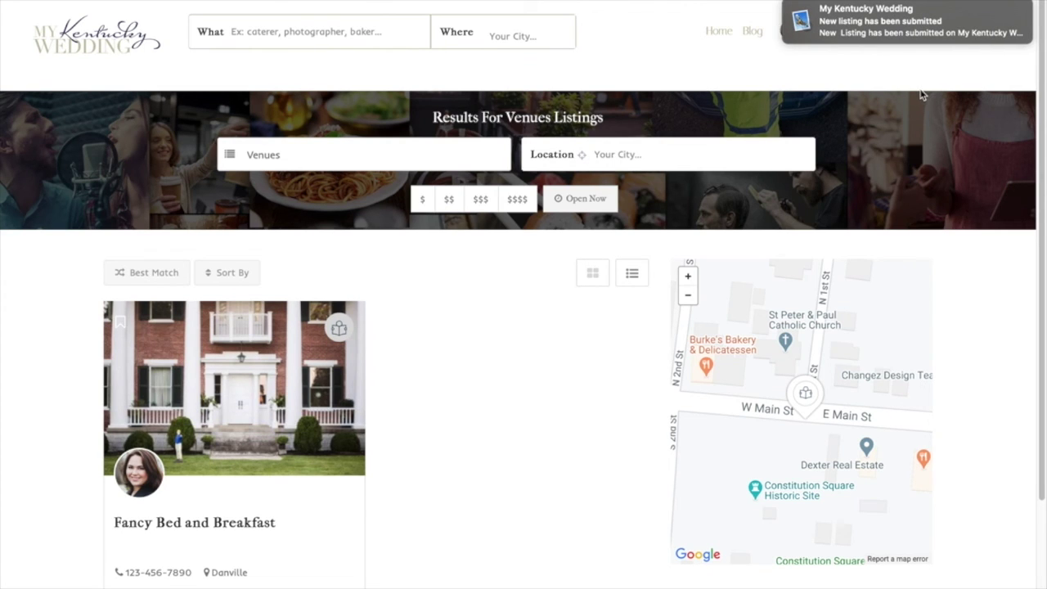
mouse_move(999, 13)
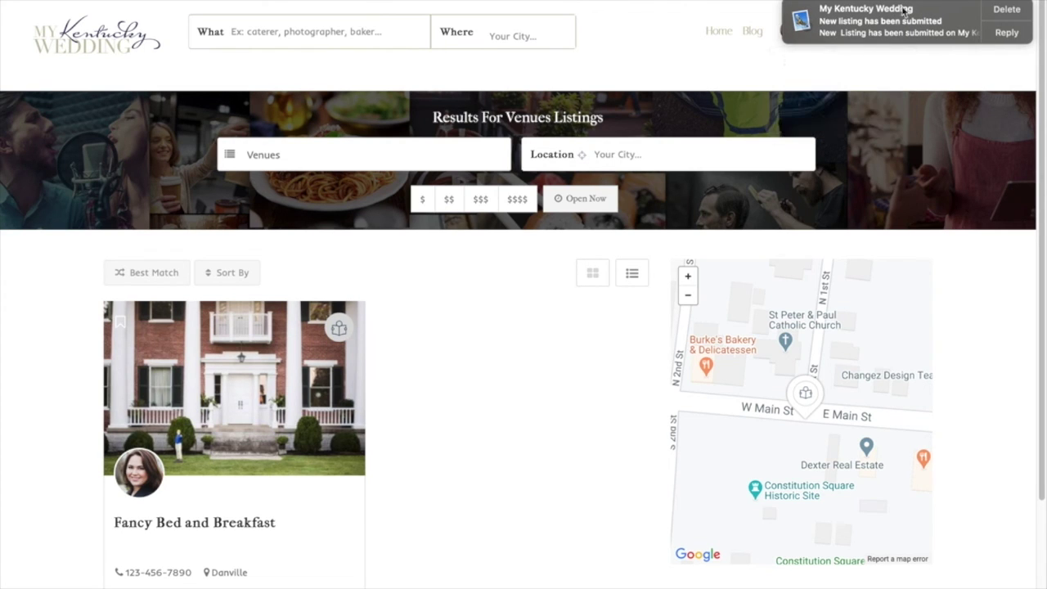
click(998, 13)
mouse_move(829, 30)
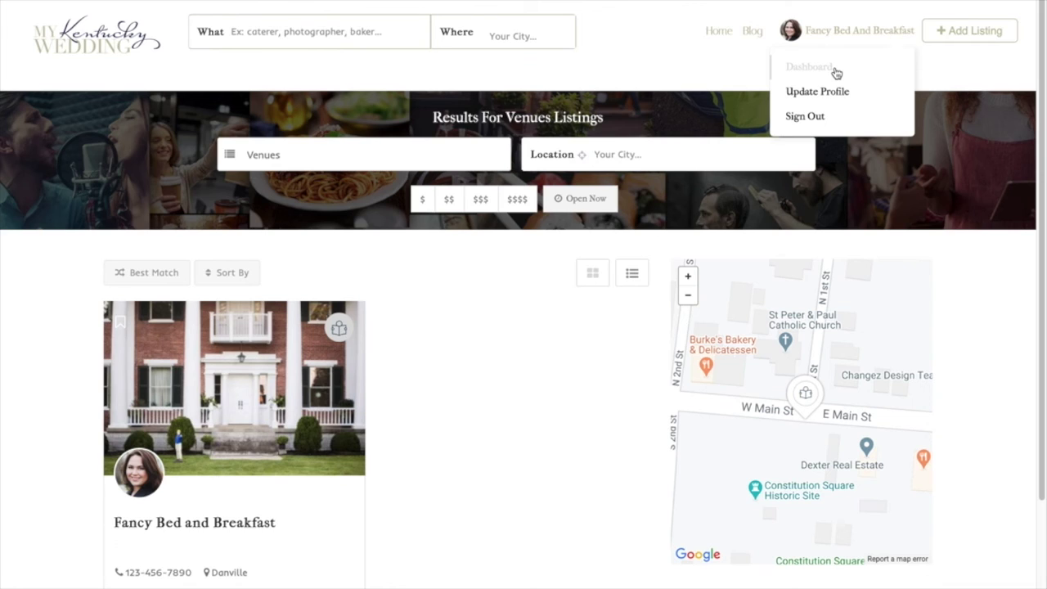
From the dashboard's Listings page, open the Fancy Bed and Breakfast listing for editing
click(836, 74)
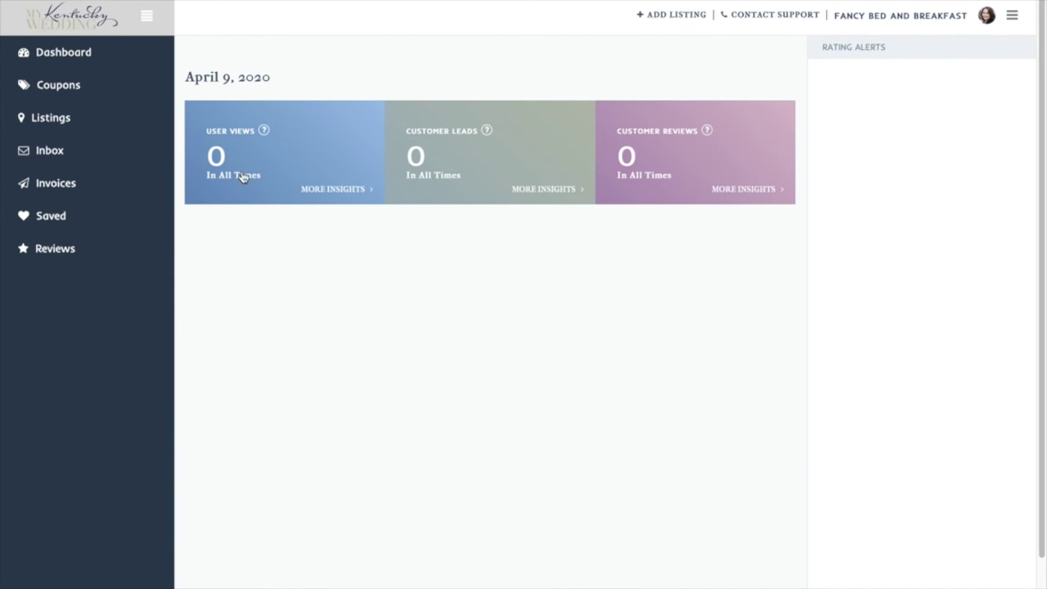
click(68, 124)
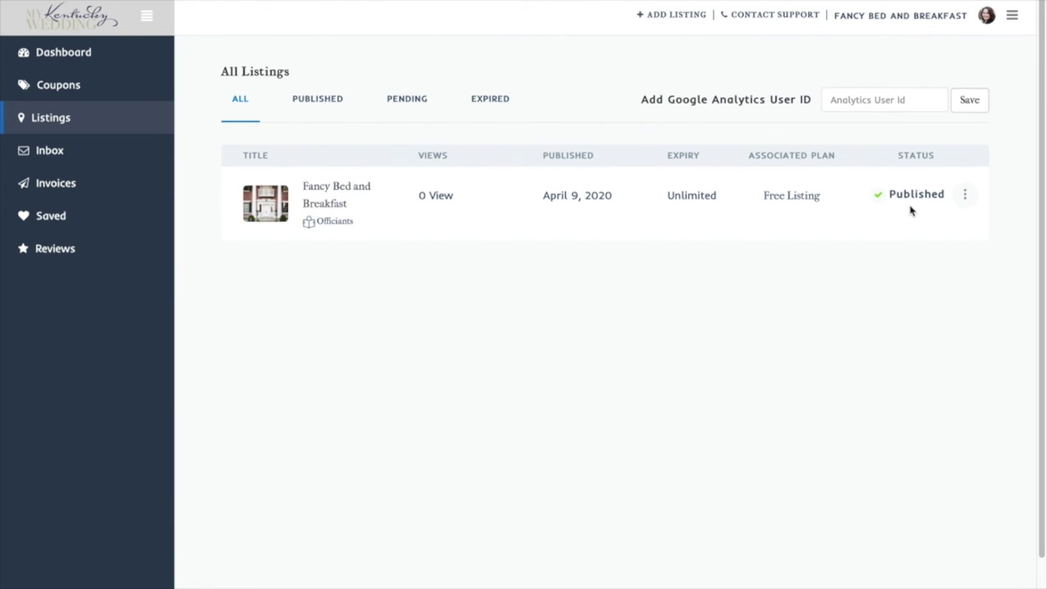
click(968, 202)
click(923, 234)
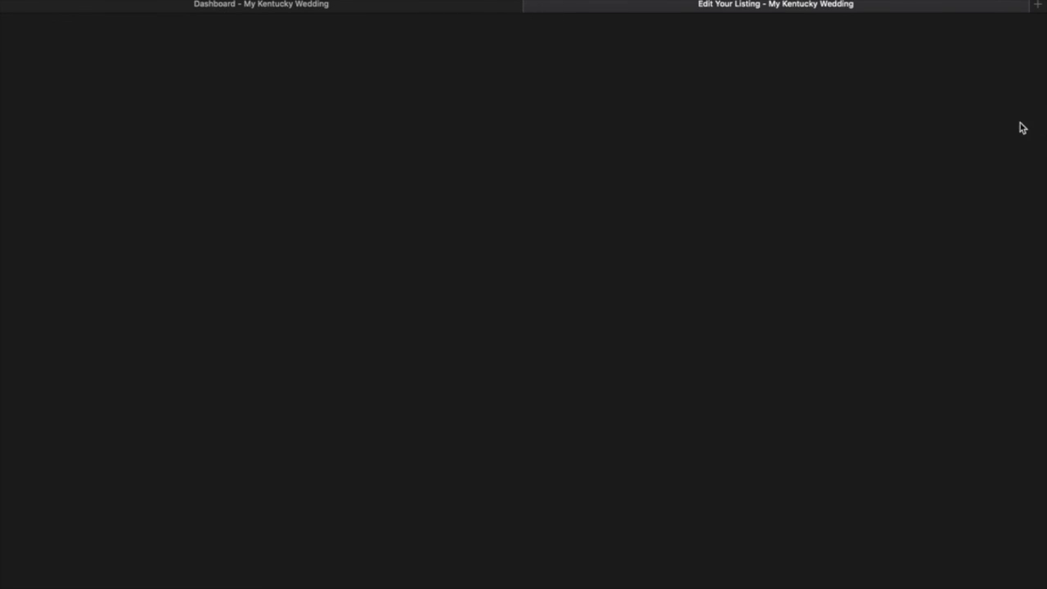
Remove the Monday business hours and the Officiants category from the listing
scroll(1044, 82, down, 6)
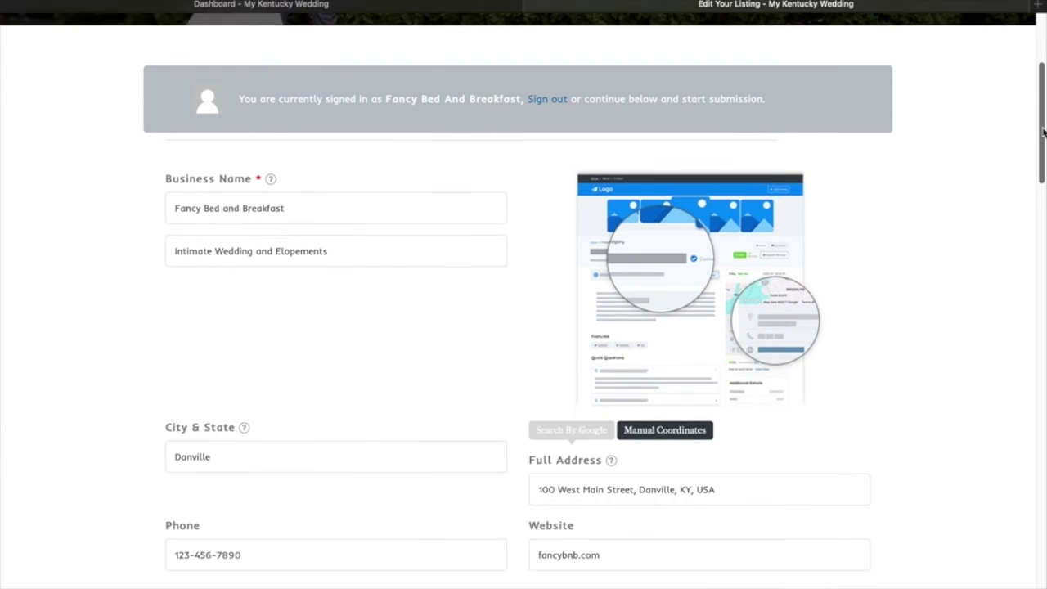
scroll(392, 69, down, 1)
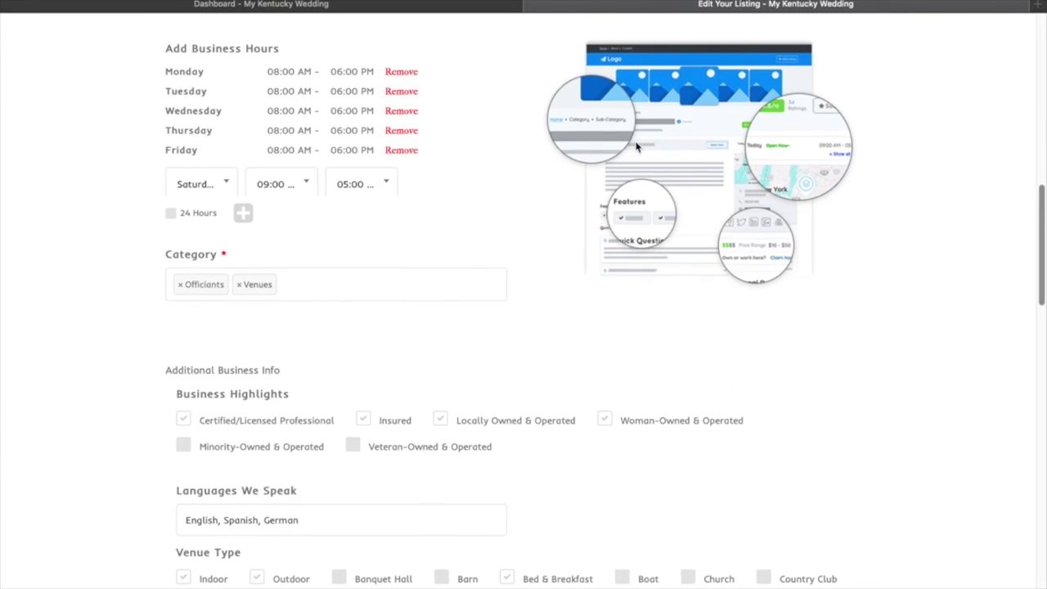
click(400, 72)
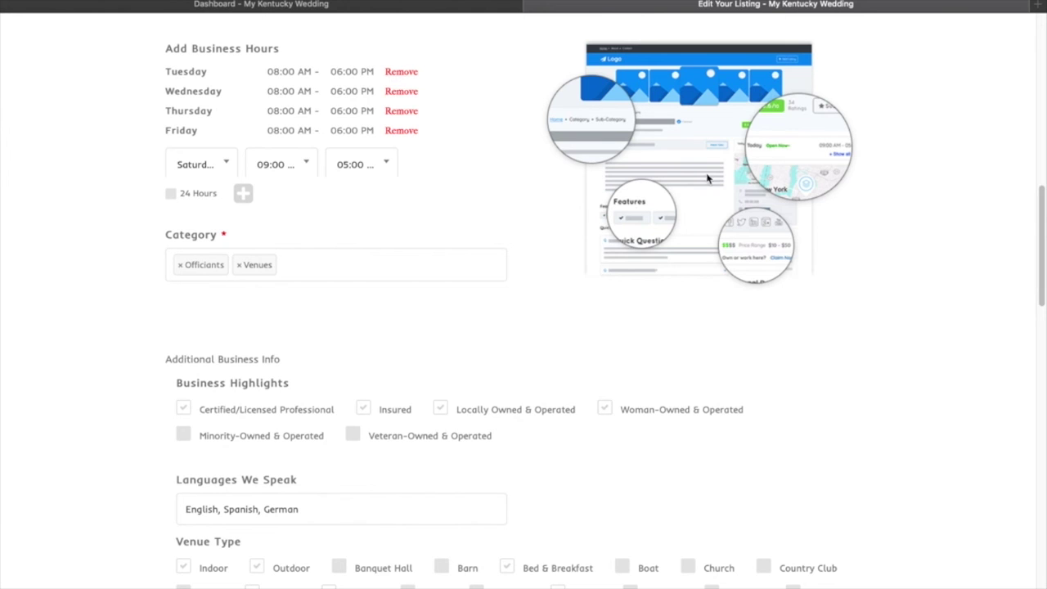
click(180, 265)
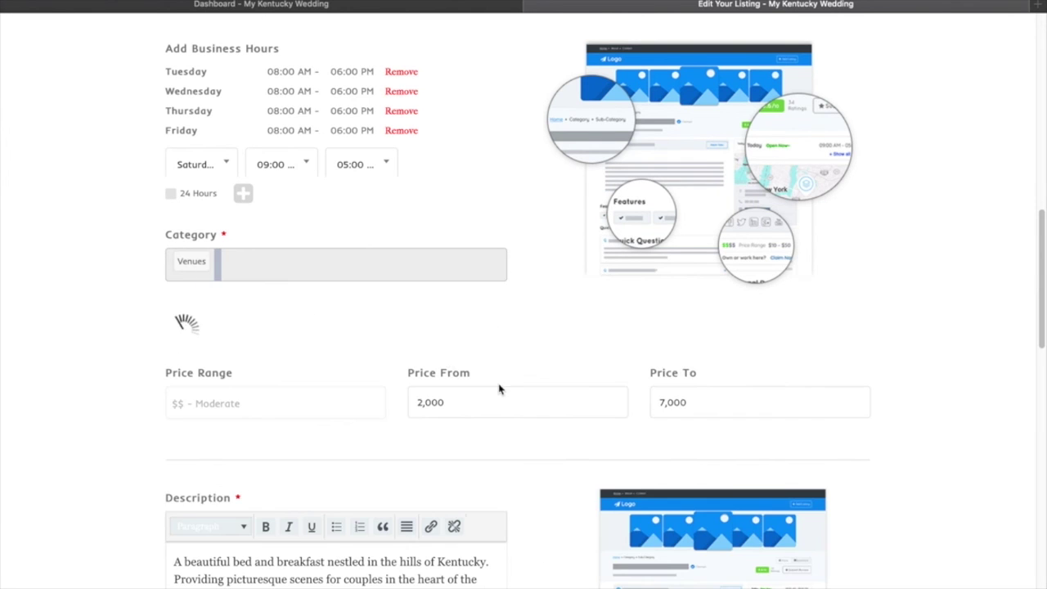
Change Price From to 2,500 and Venue Capacity to 250, then save with Update & Preview
drag(1044, 241, 1044, 378)
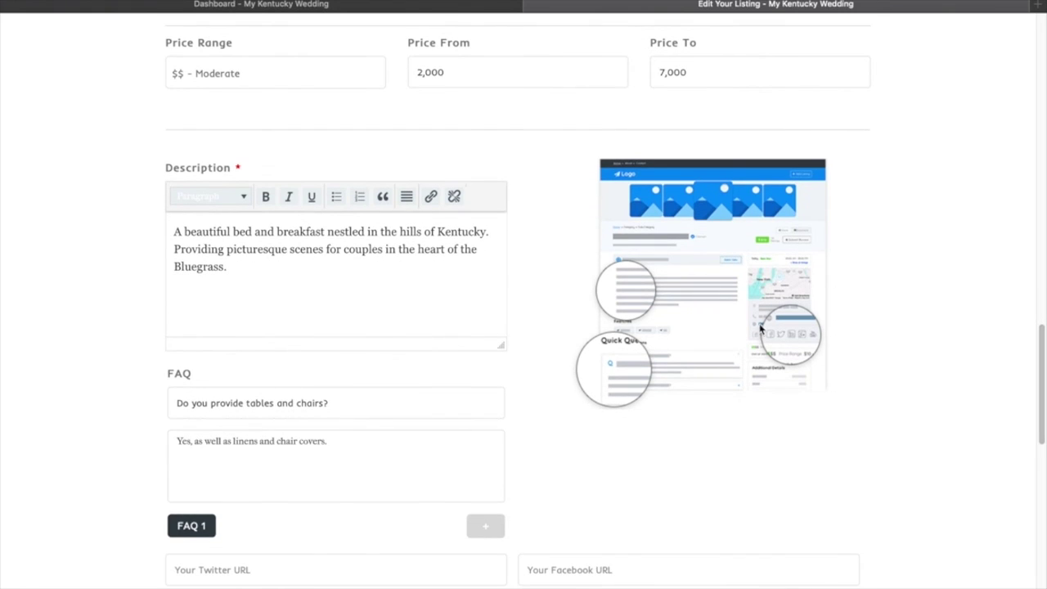
drag(449, 72, 429, 72)
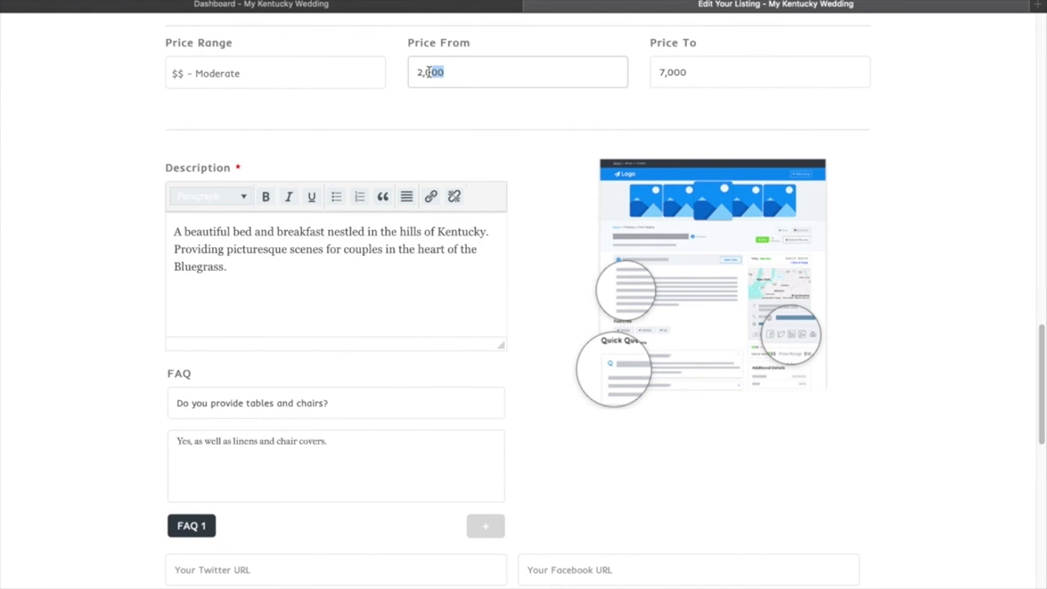
text(5)
drag(1044, 387, 1044, 445)
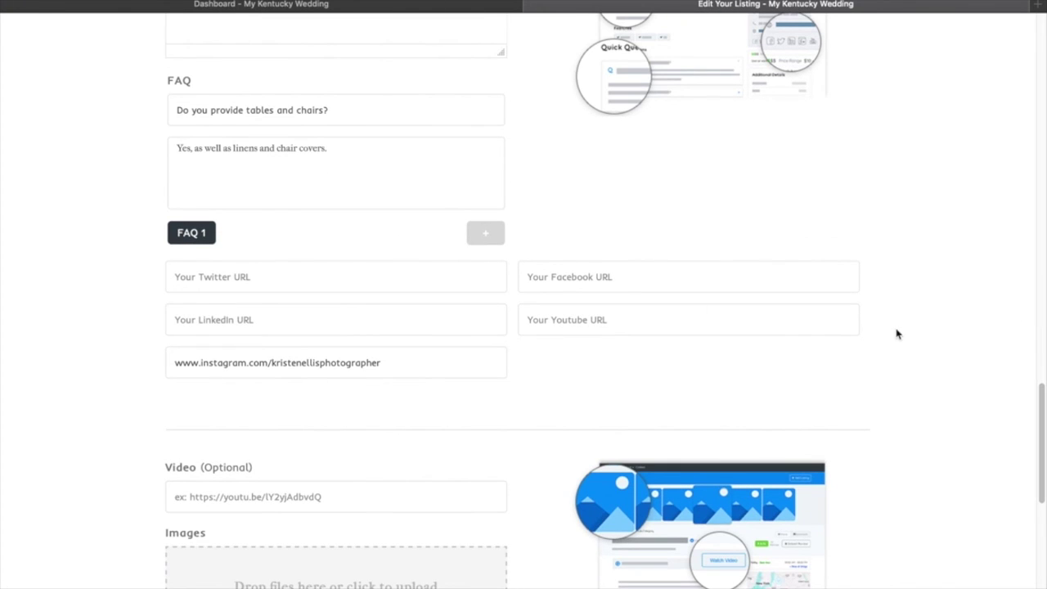
drag(1044, 419, 1044, 347)
double_click(345, 74)
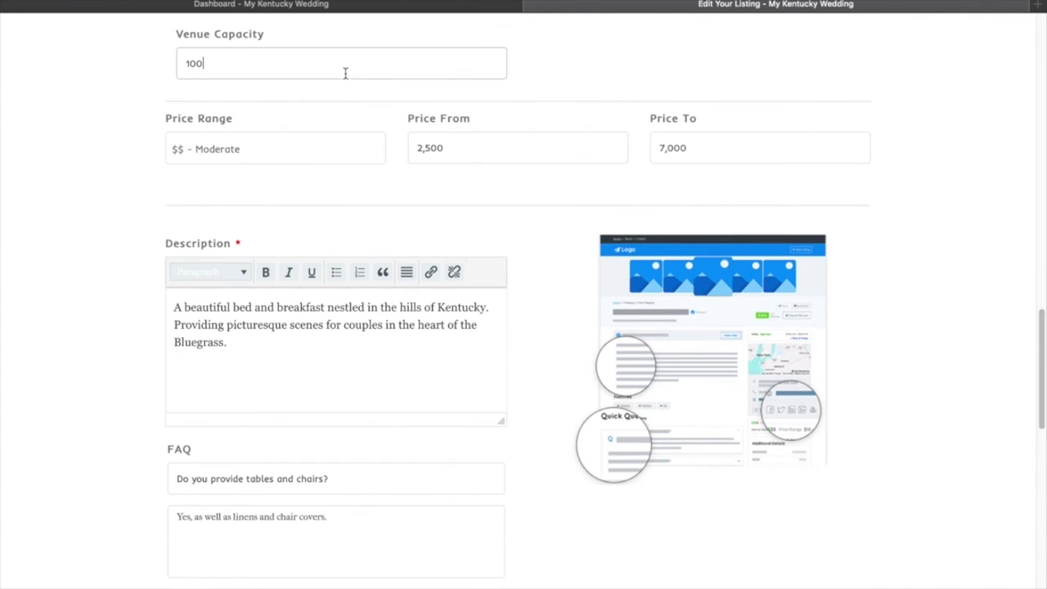
text(250)
drag(1043, 370, 1042, 524)
click(842, 558)
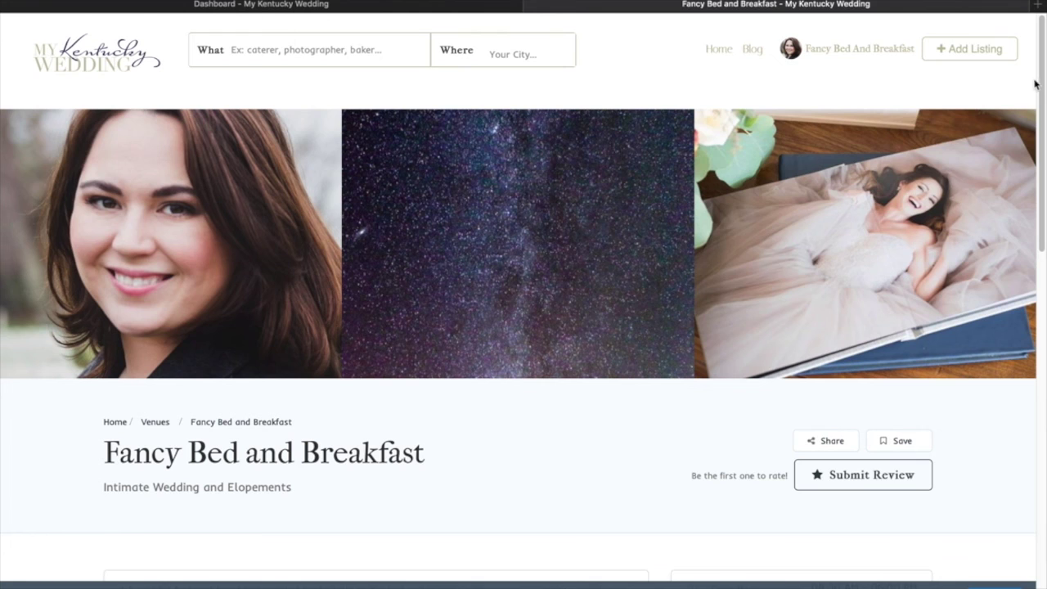
Check the live listing shows capacity 250, price 2,500–7,000 and full hours, then go home
drag(1042, 86, 1044, 161)
scroll(983, 251, down, 4)
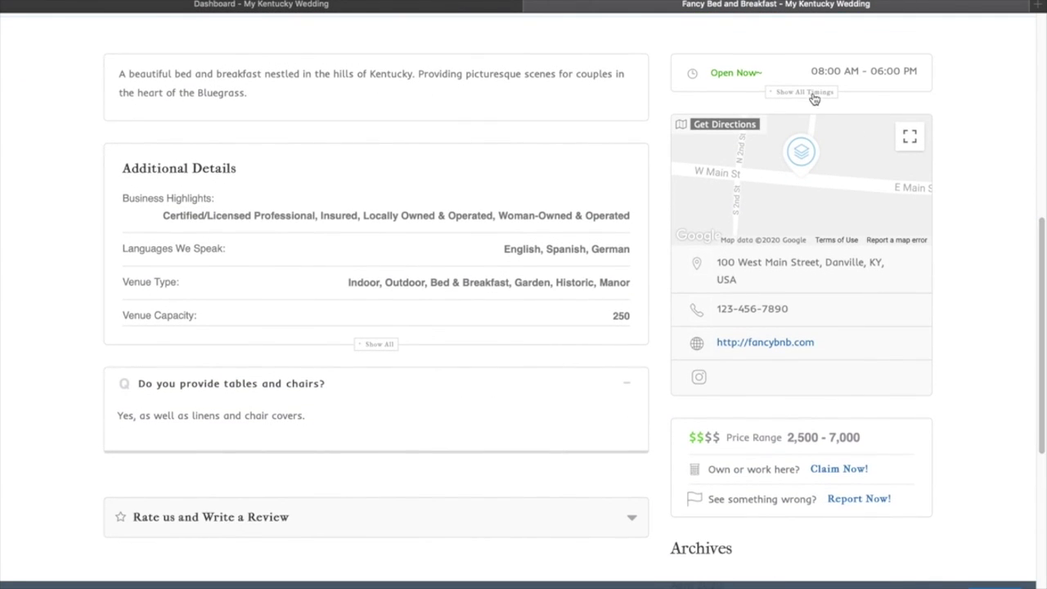
click(808, 93)
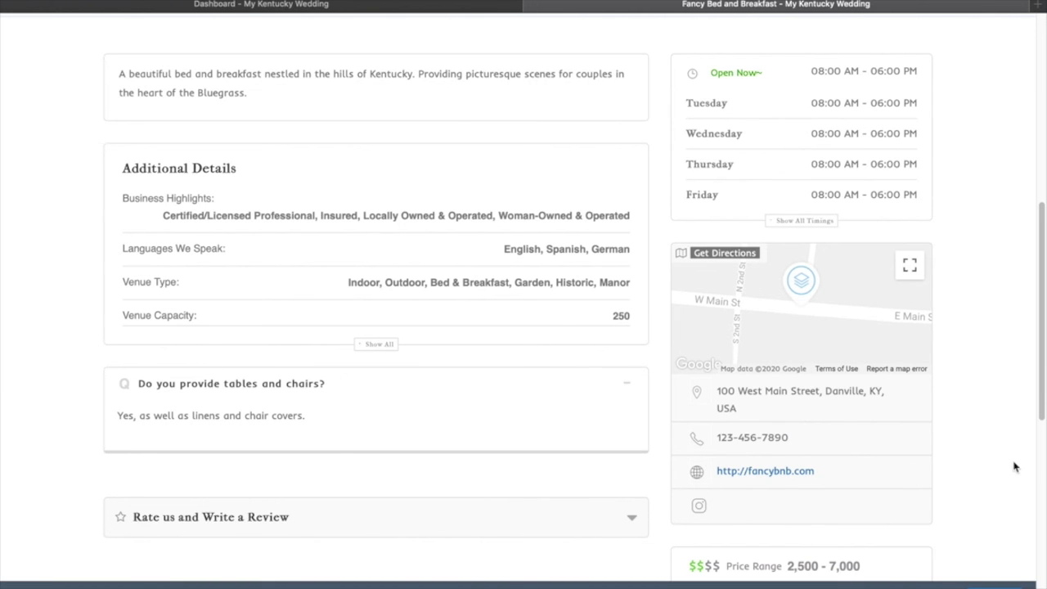
drag(1041, 392, 1041, 455)
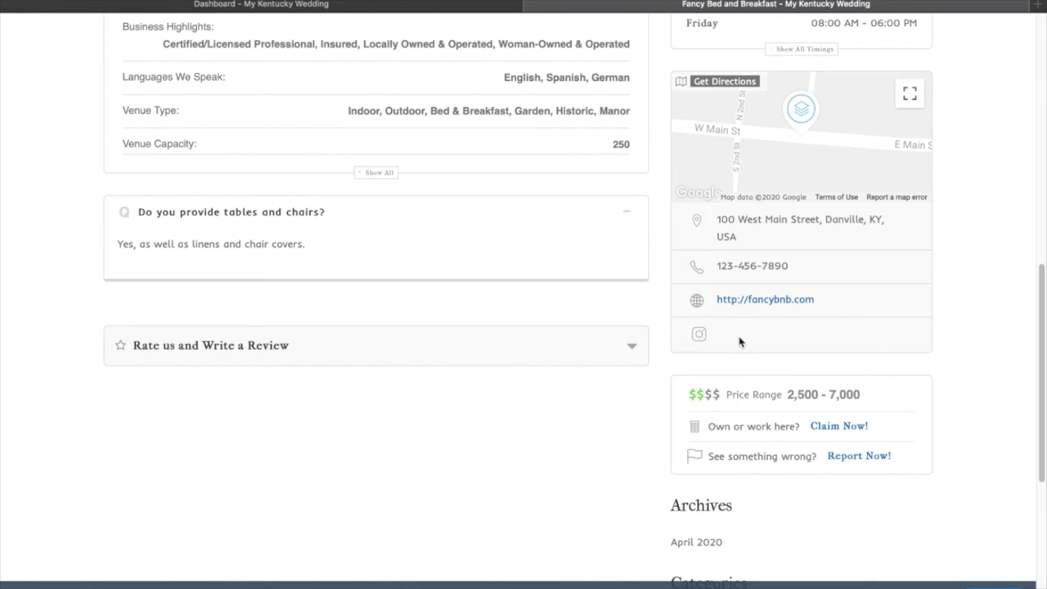
drag(1045, 384, 1043, 115)
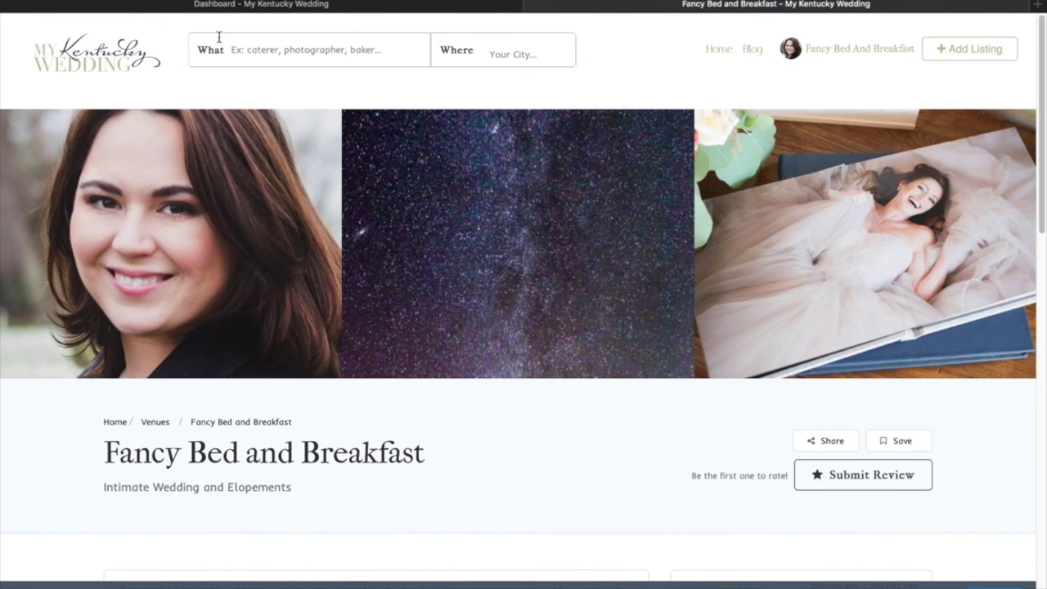
click(106, 64)
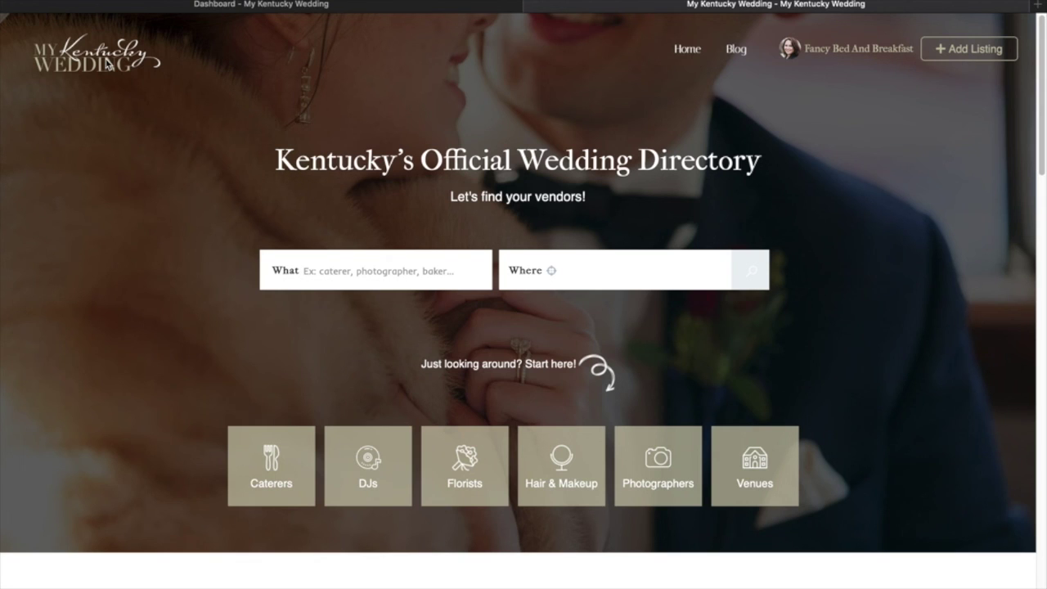
drag(1041, 117, 1026, 346)
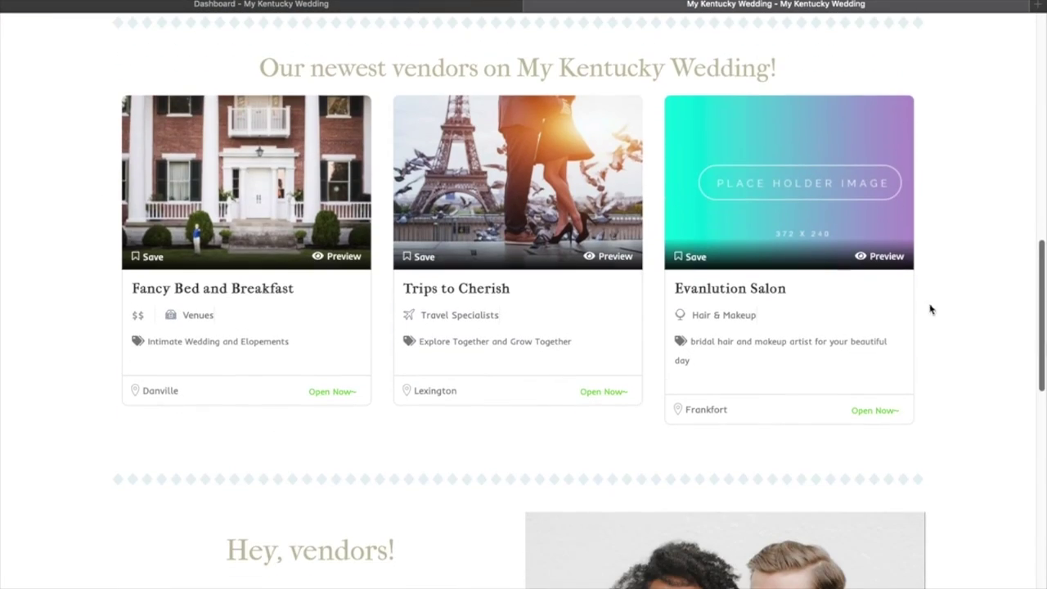
drag(1043, 299, 1043, 61)
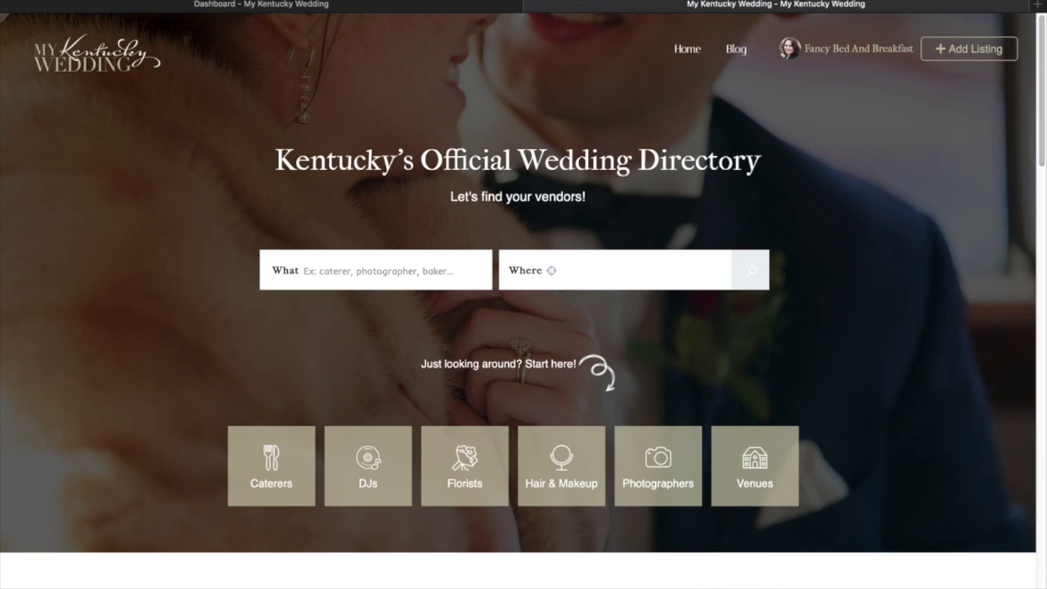